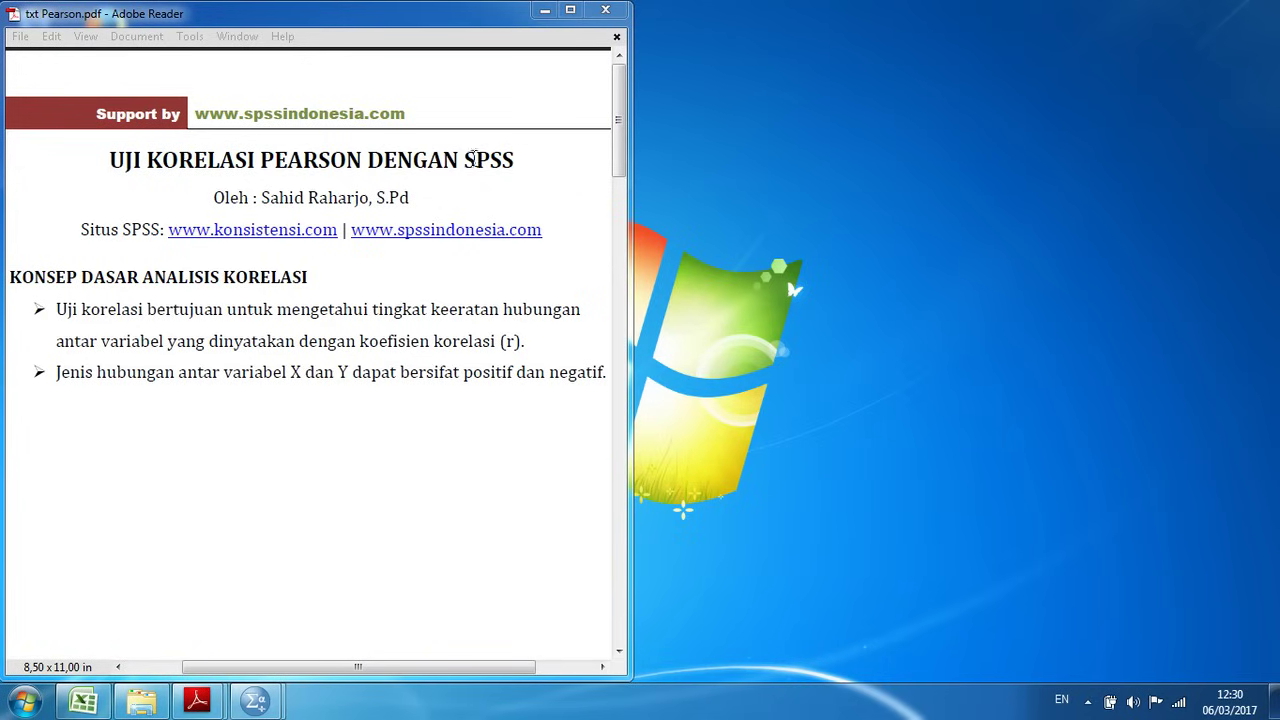
{"action": "left_click", "coordinate": [525, 160]}
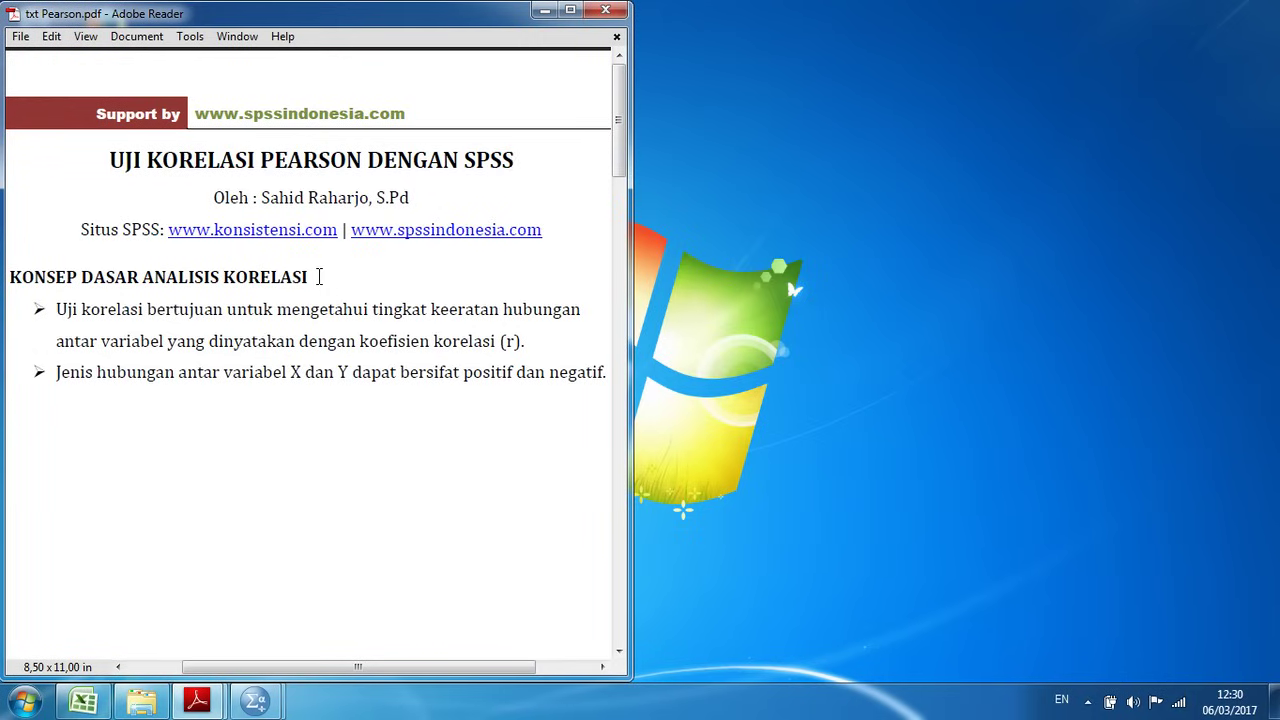
{"action": "left_click", "coordinate": [321, 276]}
Switch to the Data Pearson workbook in Excel and examine the Motivasi (X) and Kinerja (Y) columns down to the last respondent.
{"action": "left_click", "coordinate": [84, 702]}
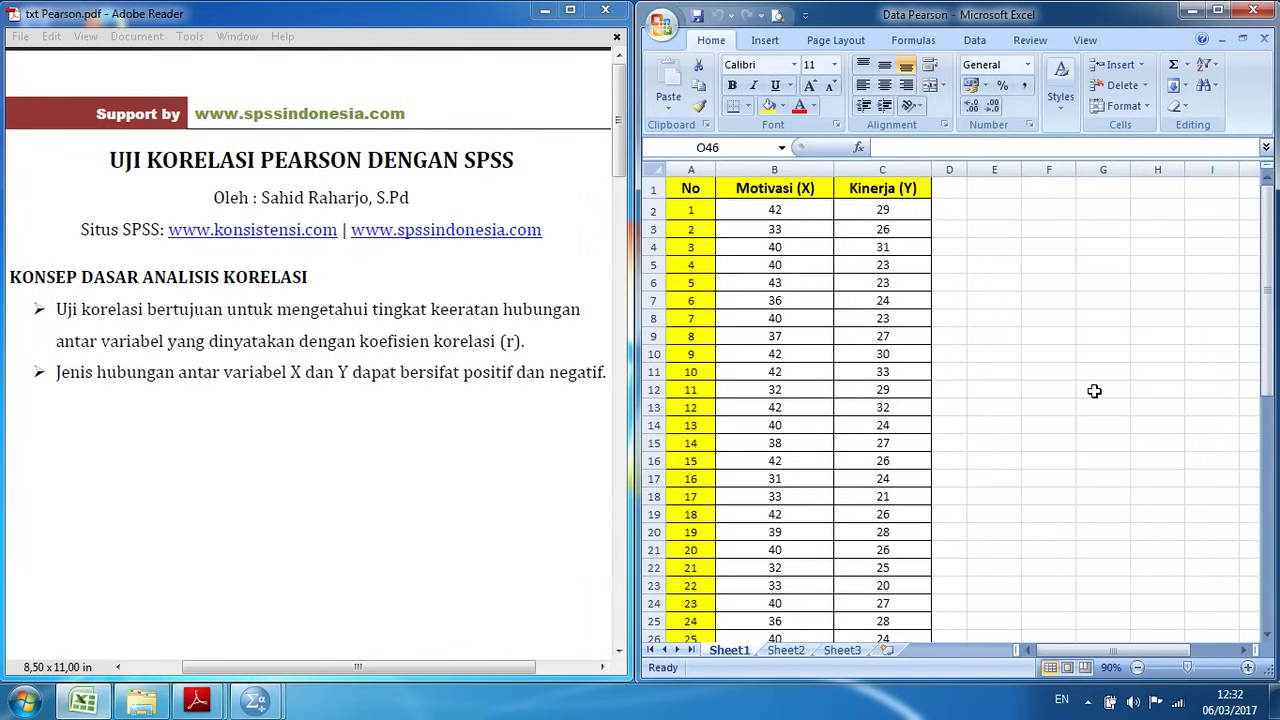
{"action": "left_click", "coordinate": [790, 190]}
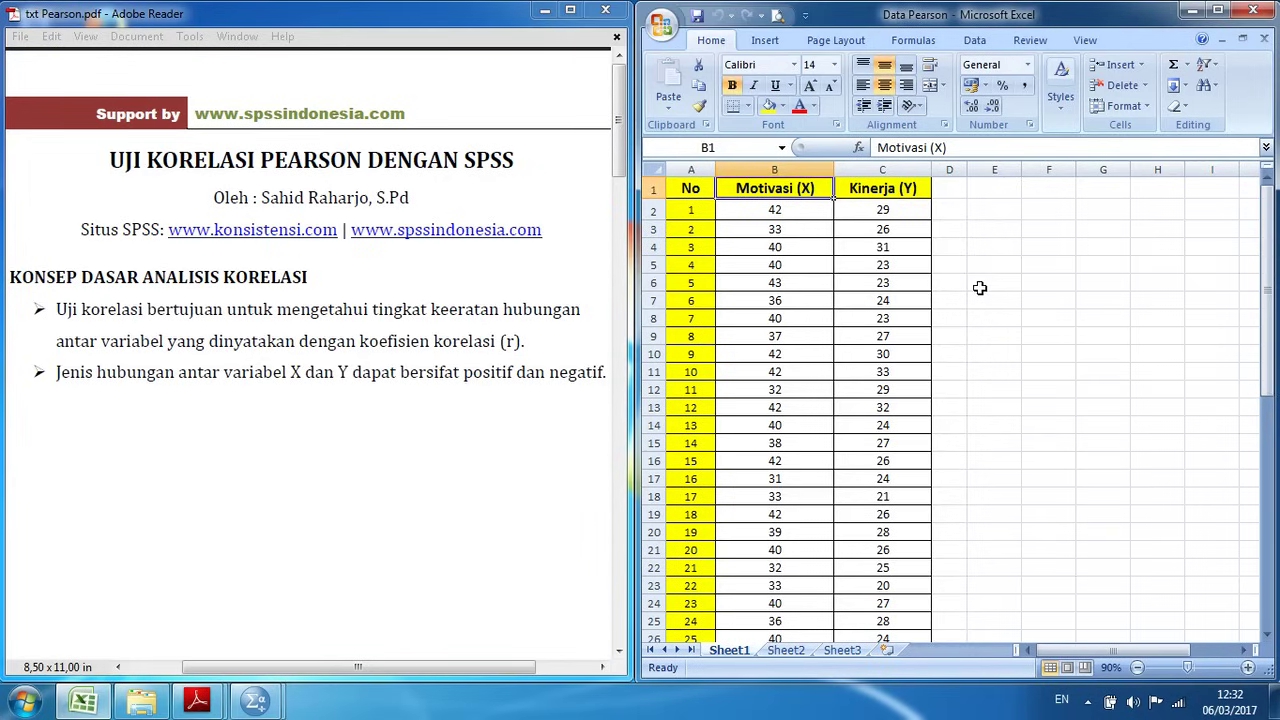
{"action": "left_click", "coordinate": [905, 190]}
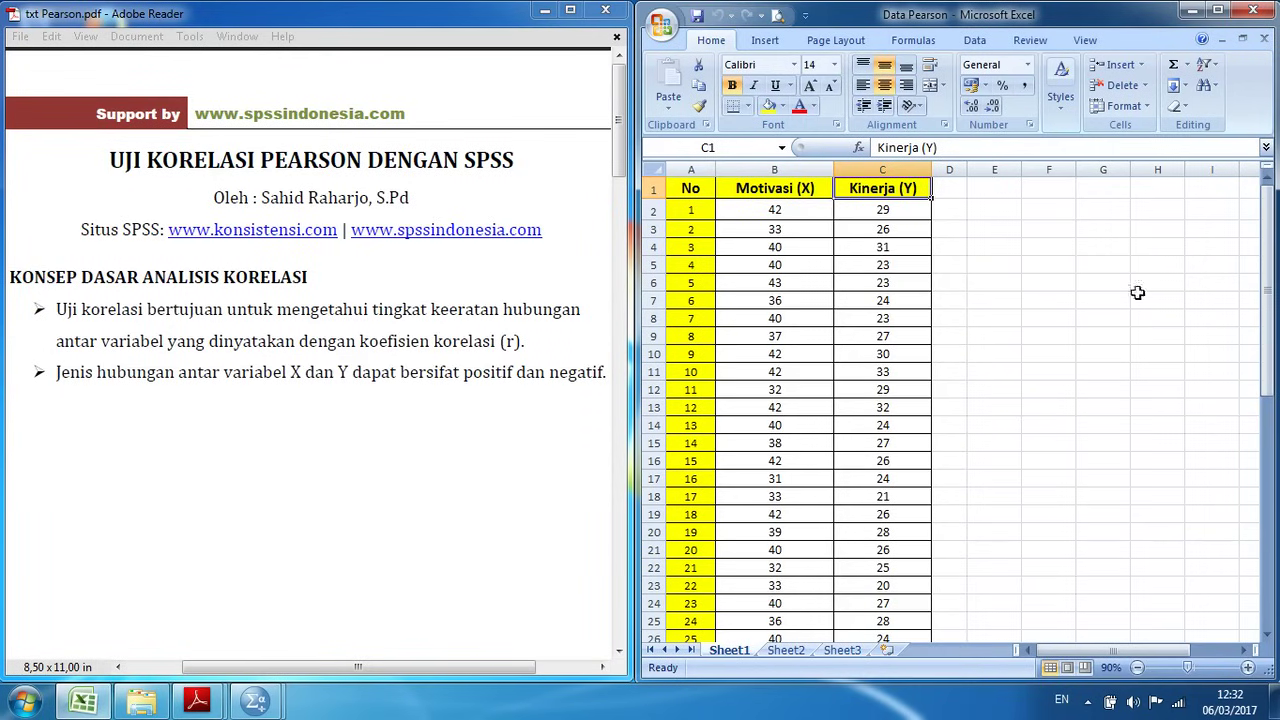
{"action": "left_click_drag", "start_coordinate": [1267, 292], "coordinate": [1266, 530]}
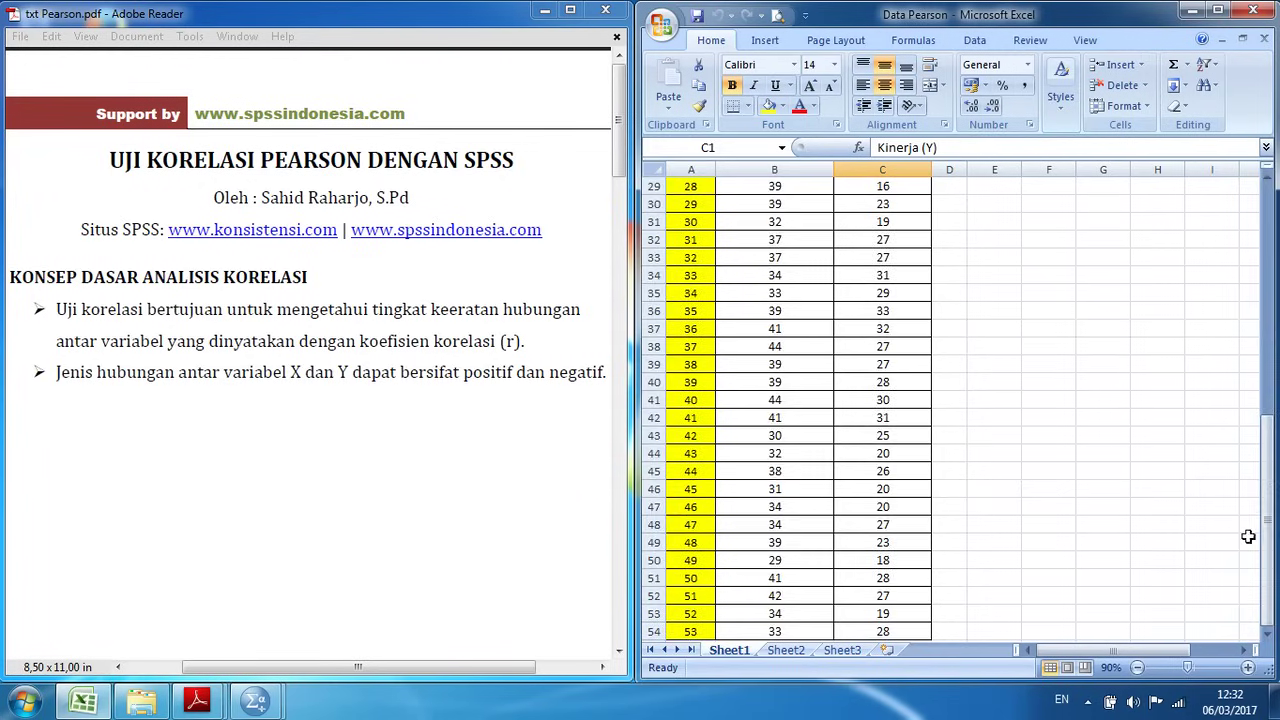
{"action": "left_click_drag", "start_coordinate": [1267, 545], "coordinate": [1266, 294]}
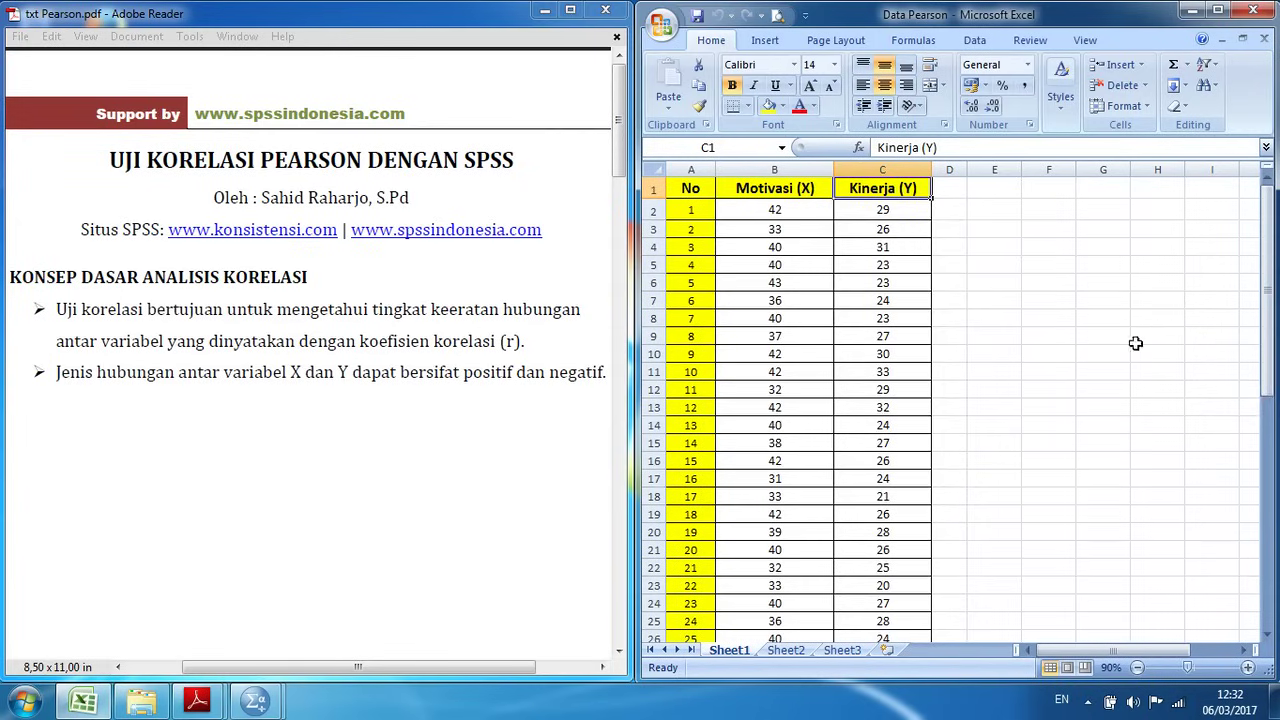
Switch to the SPSS Data Editor and define two variables named X and Y.
{"action": "left_click", "coordinate": [256, 701]}
{"action": "left_click", "coordinate": [168, 652]}
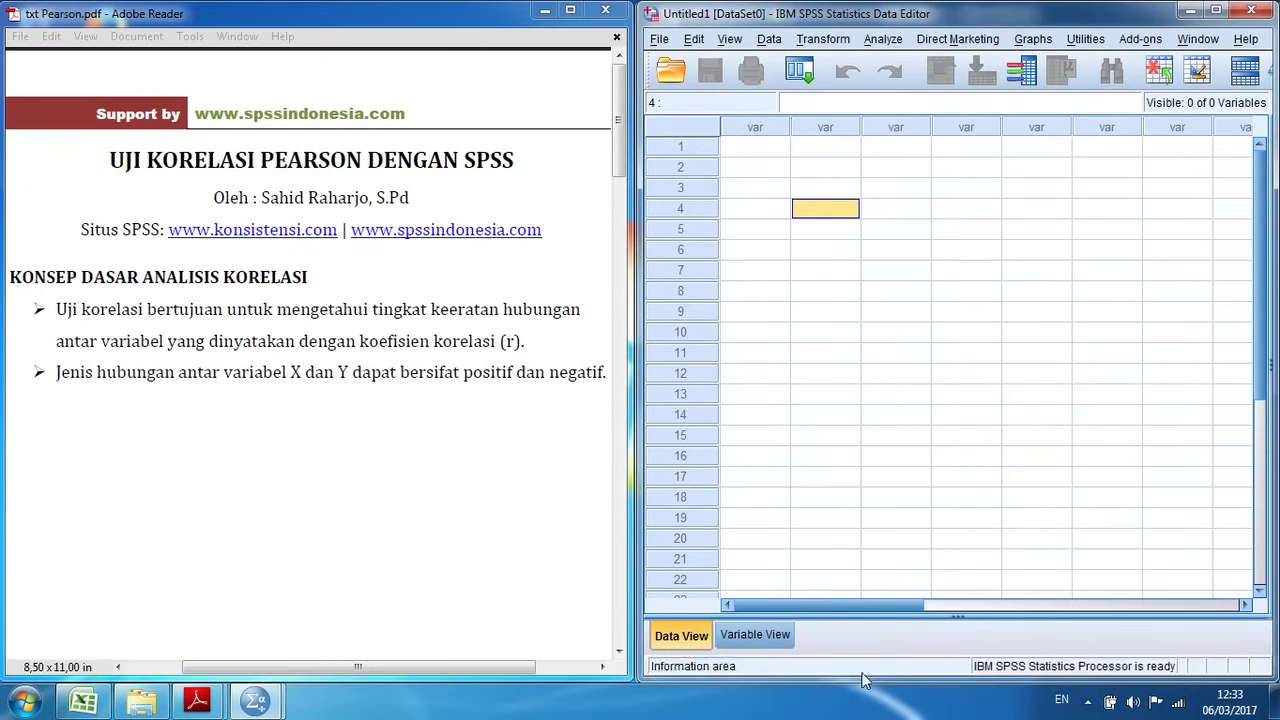
{"action": "left_click", "coordinate": [753, 640]}
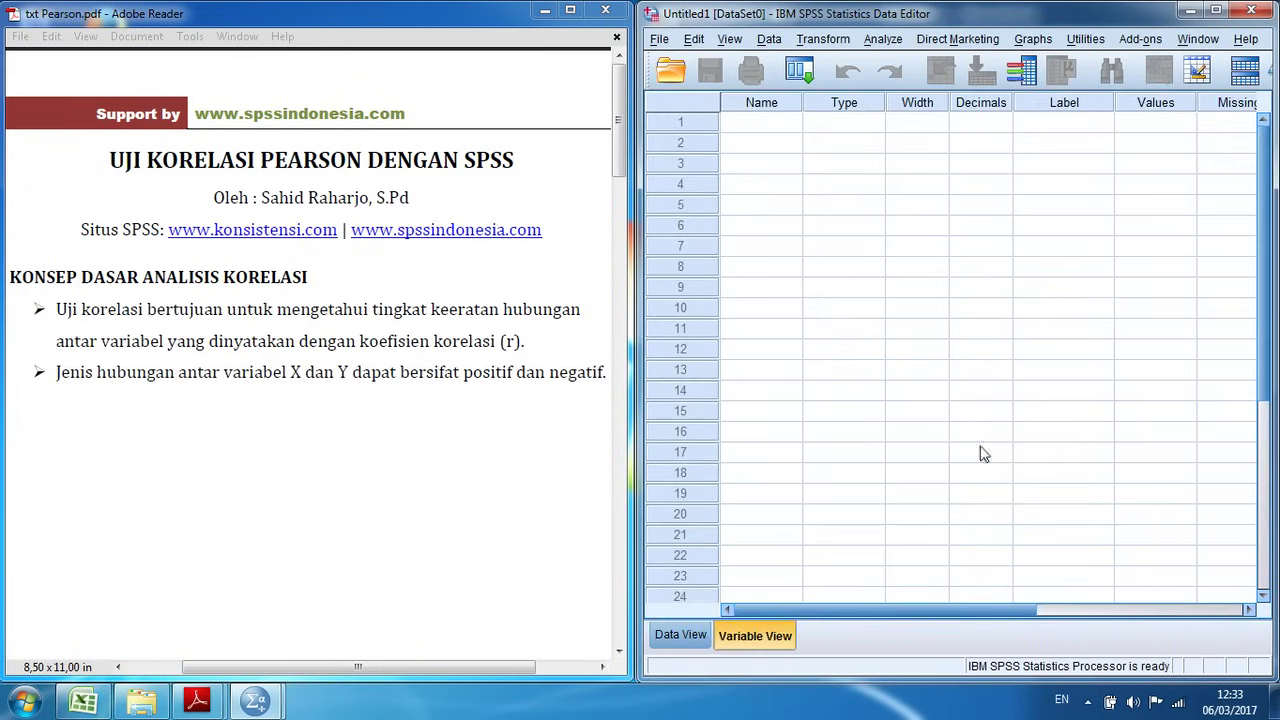
{"action": "left_click", "coordinate": [760, 130]}
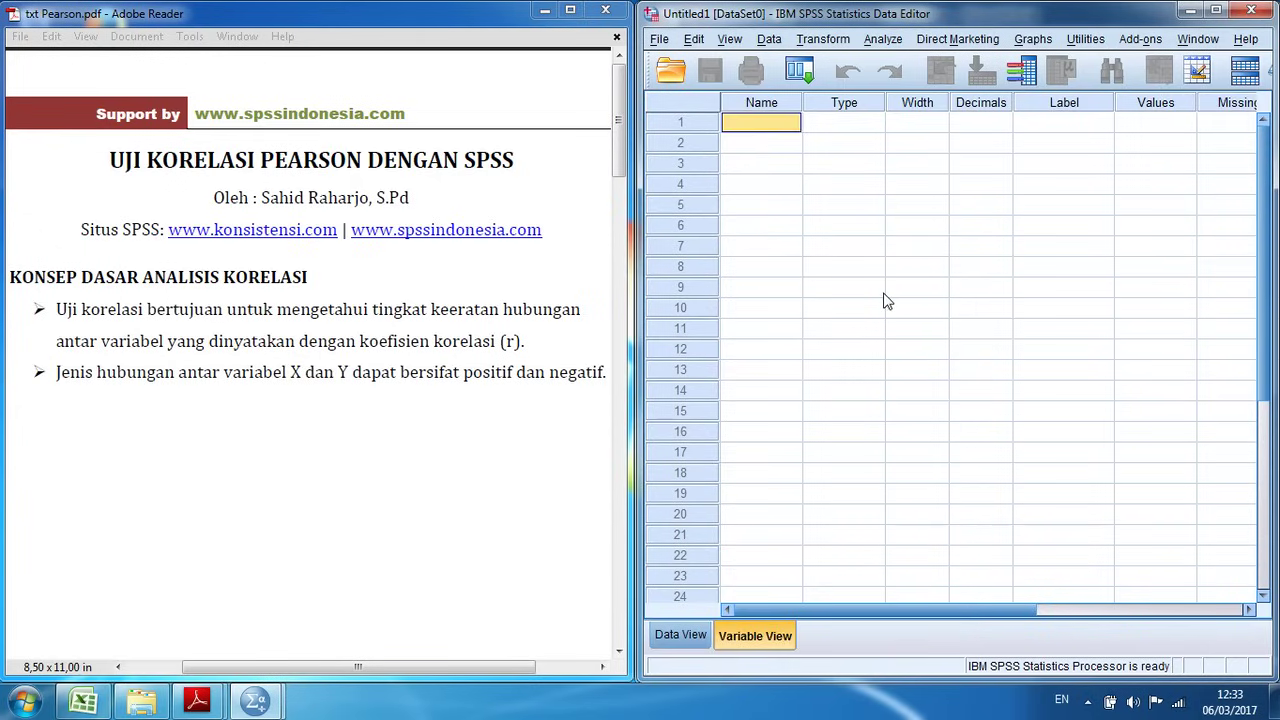
{"action": "type", "text": "X"}
{"action": "left_click", "coordinate": [762, 143]}
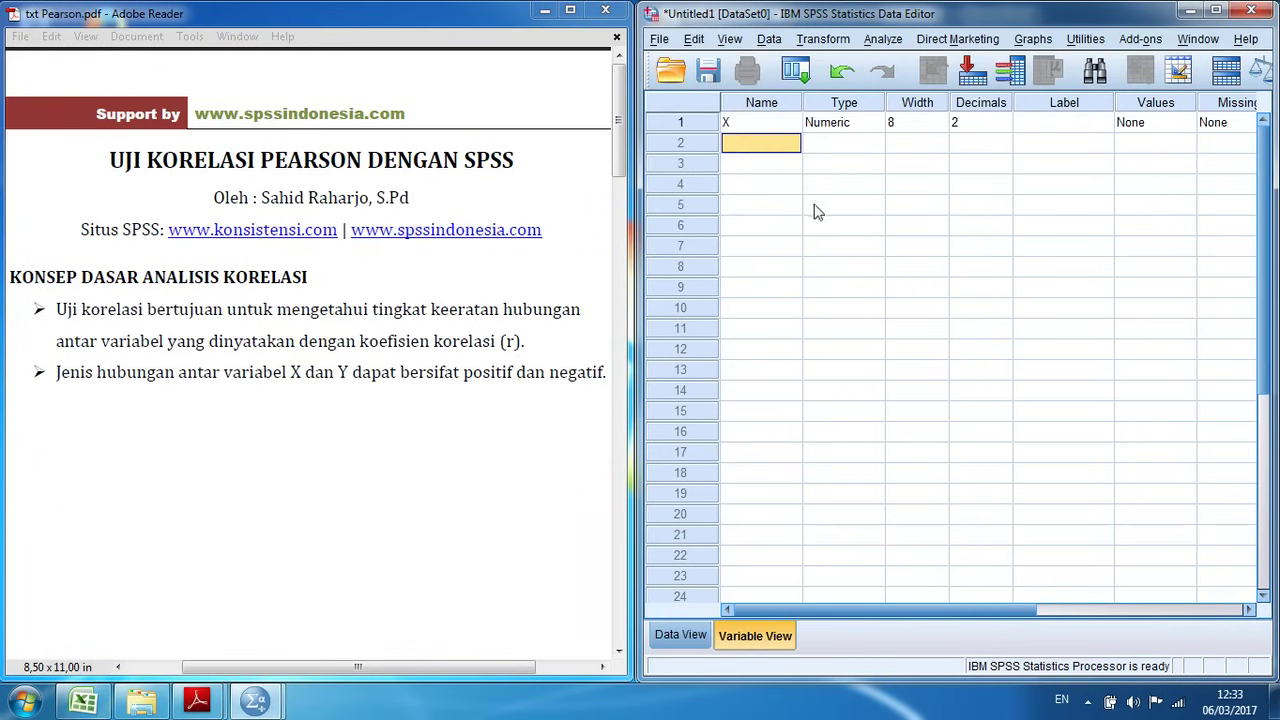
{"action": "type", "text": "Y"}
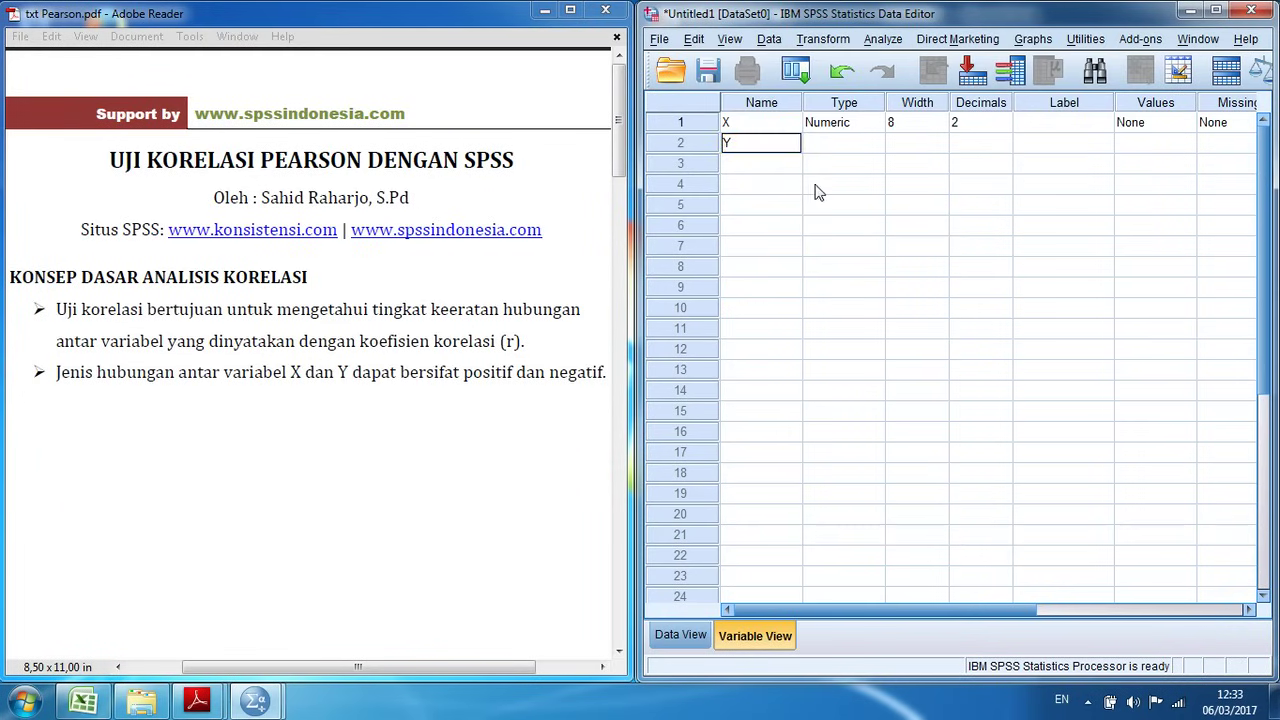
Label variable X as Motivasi and variable Y as Kinerja.
{"action": "left_click", "coordinate": [1066, 126]}
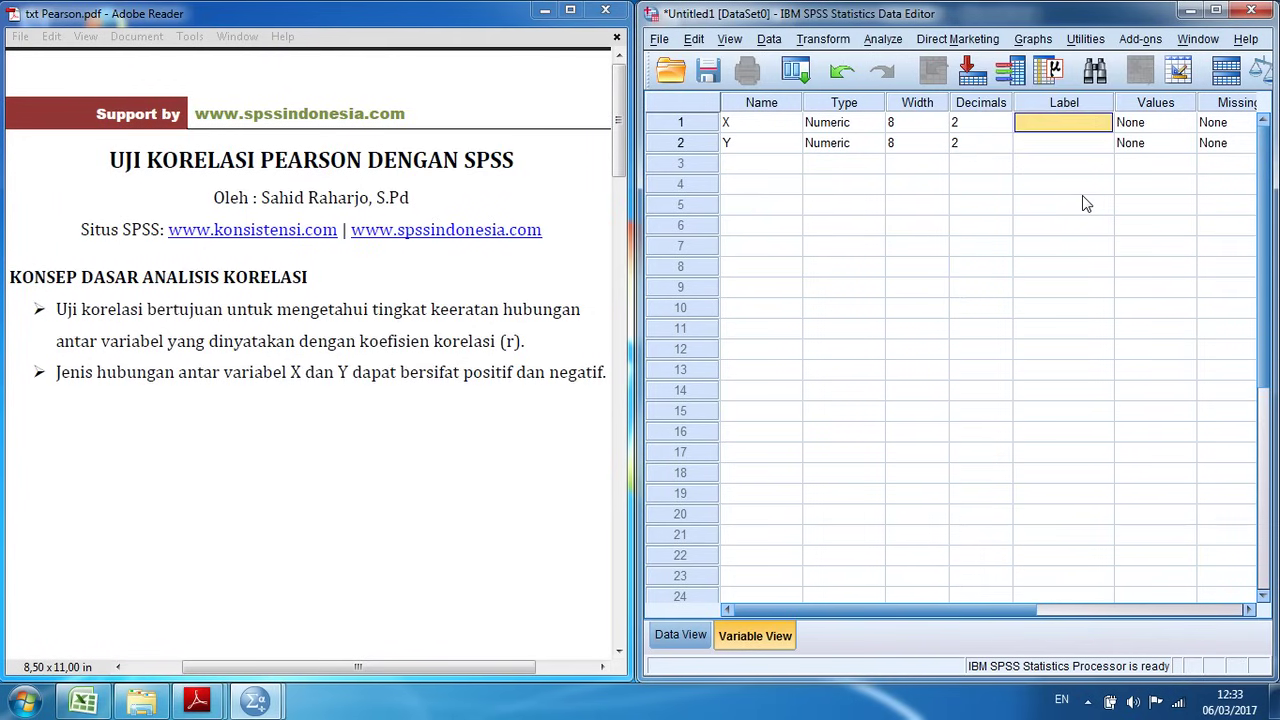
{"action": "type", "text": "Motivasi"}
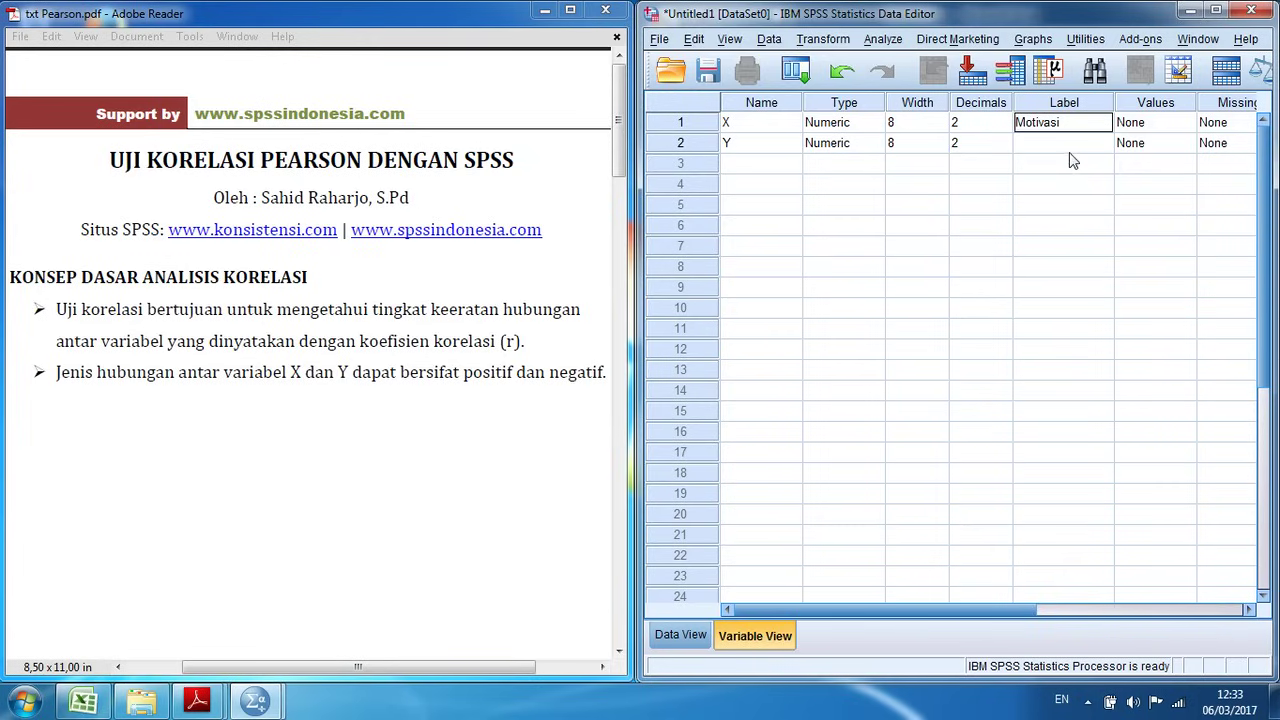
{"action": "left_click", "coordinate": [1068, 147]}
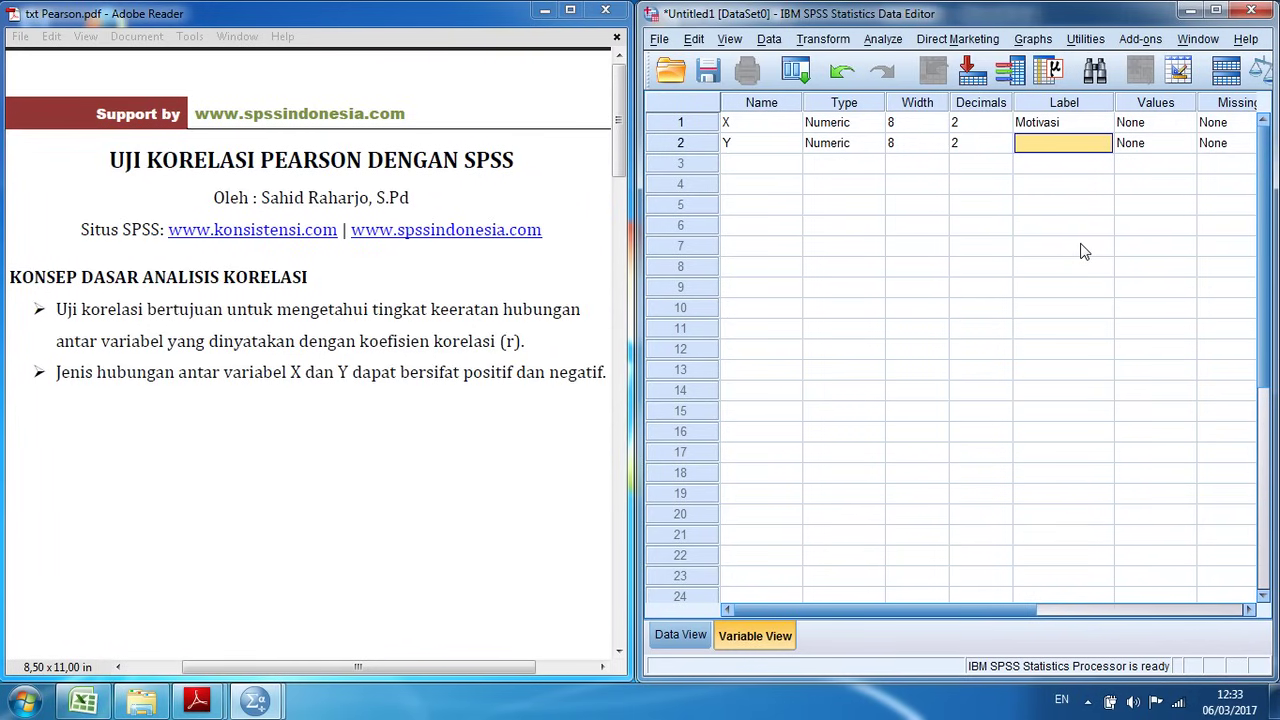
{"action": "type", "text": "Kinerja"}
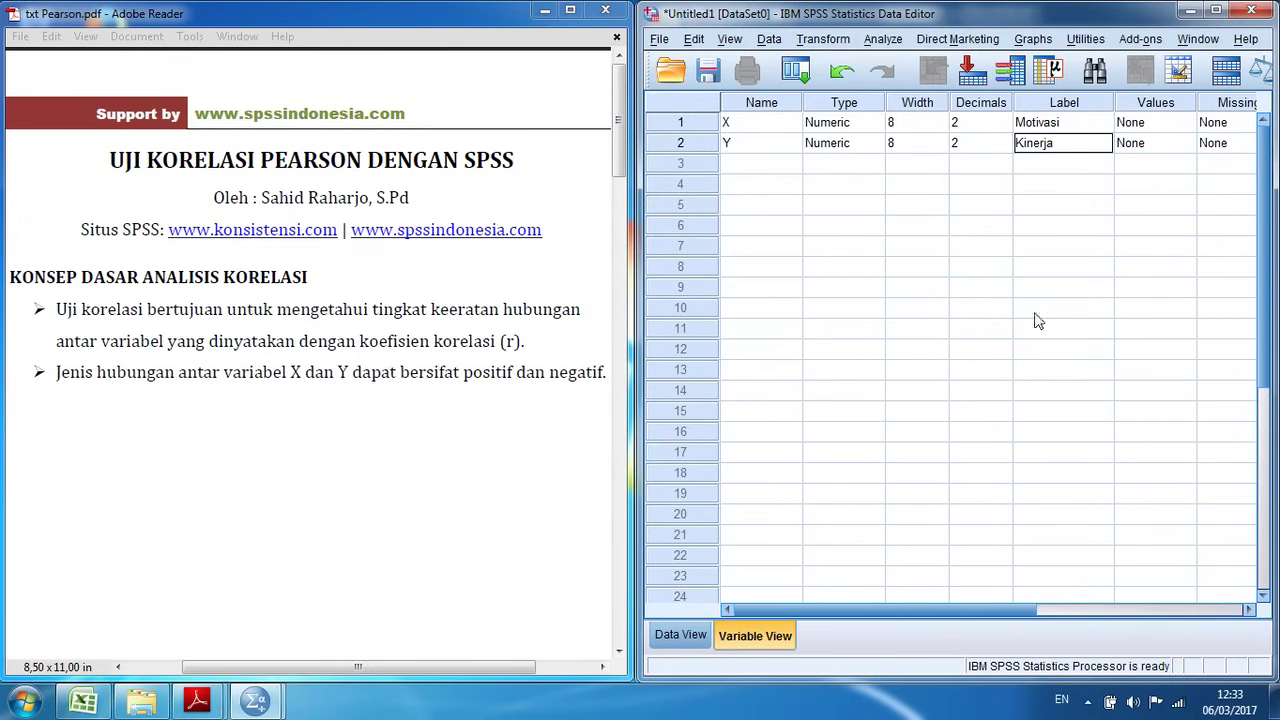
Display the SPSS data grid and copy the Motivasi and Kinerja values in B2:C54 of the Excel workbook.
{"action": "left_click", "coordinate": [682, 636]}
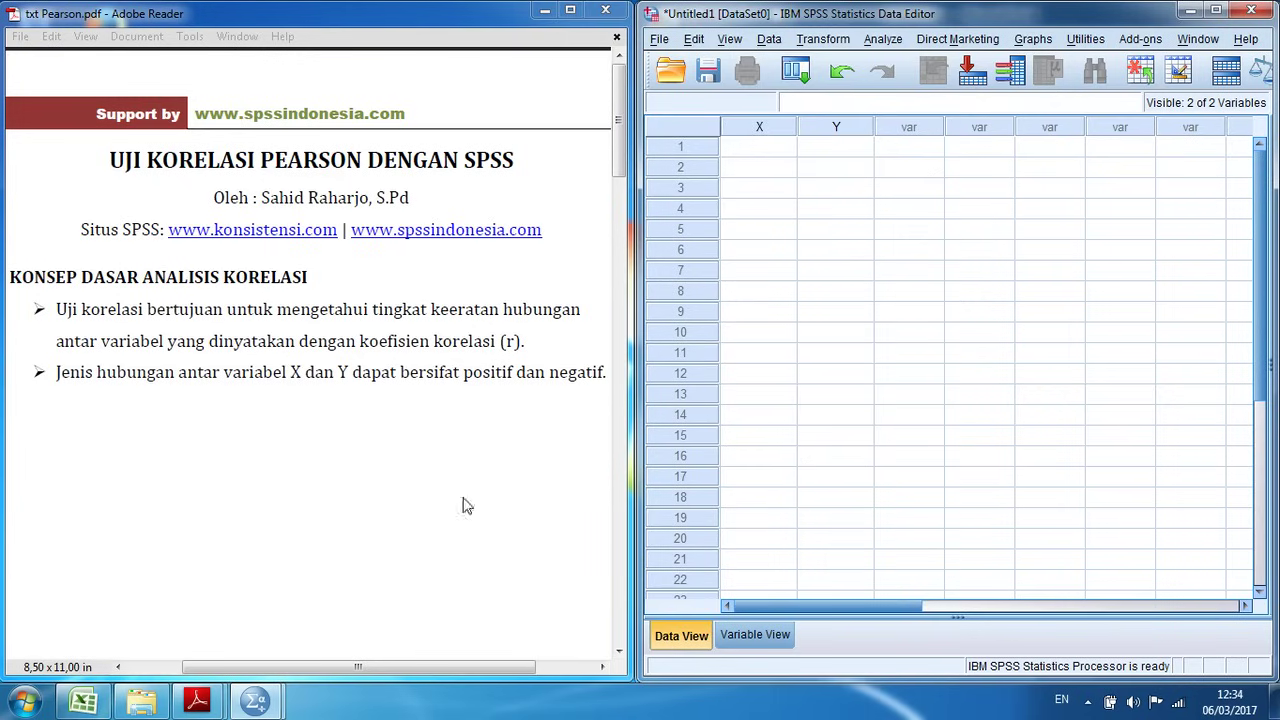
{"action": "left_click", "coordinate": [83, 702]}
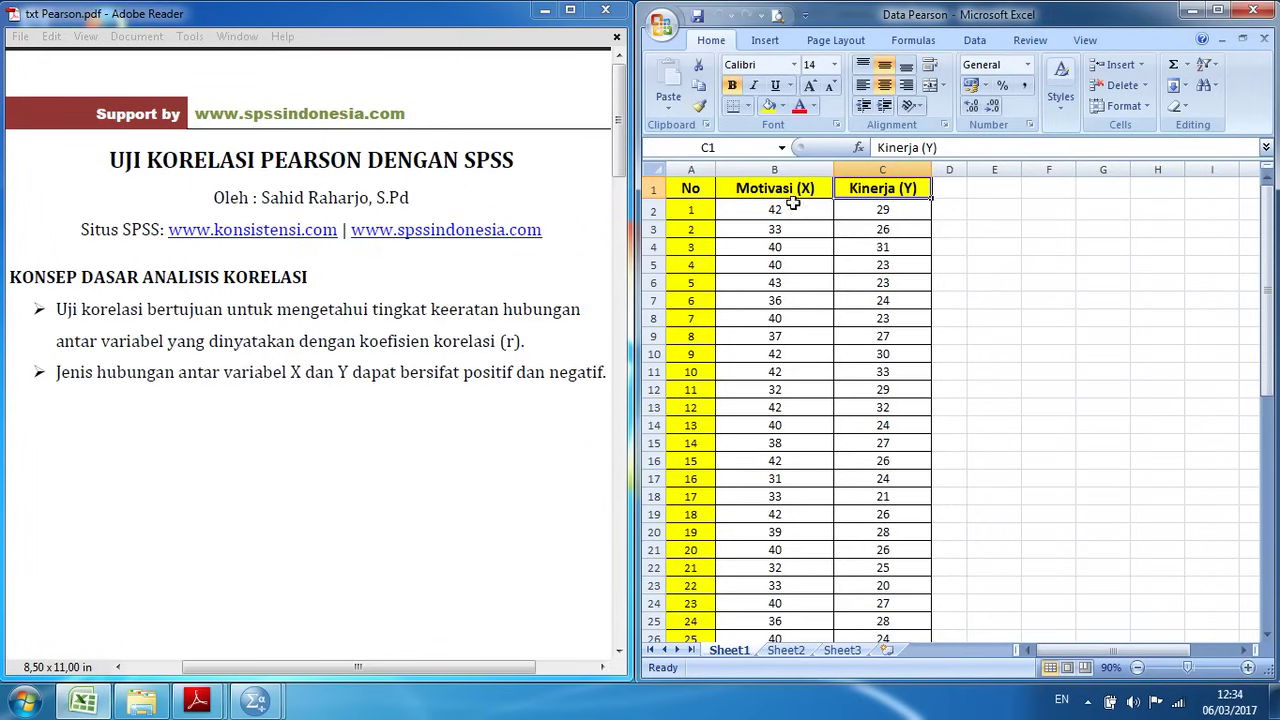
{"action": "left_click_drag", "start_coordinate": [780, 210], "coordinate": [880, 610]}
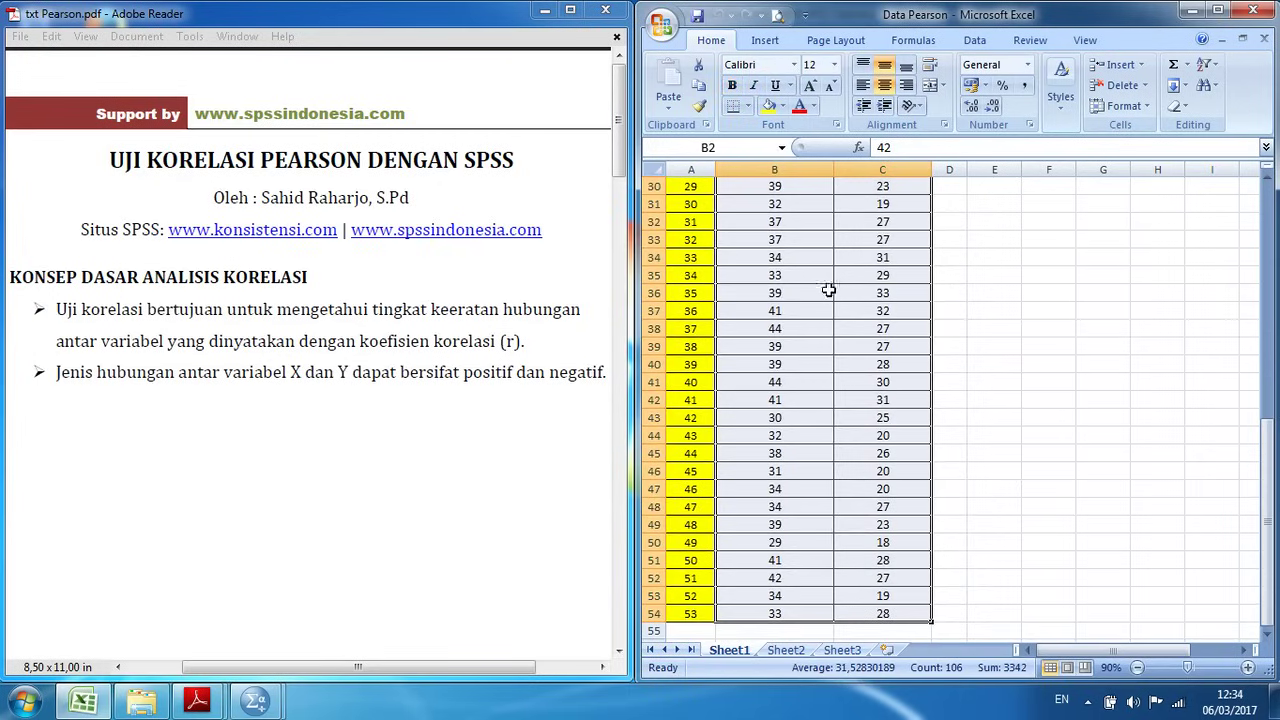
{"action": "right_click", "coordinate": [823, 264]}
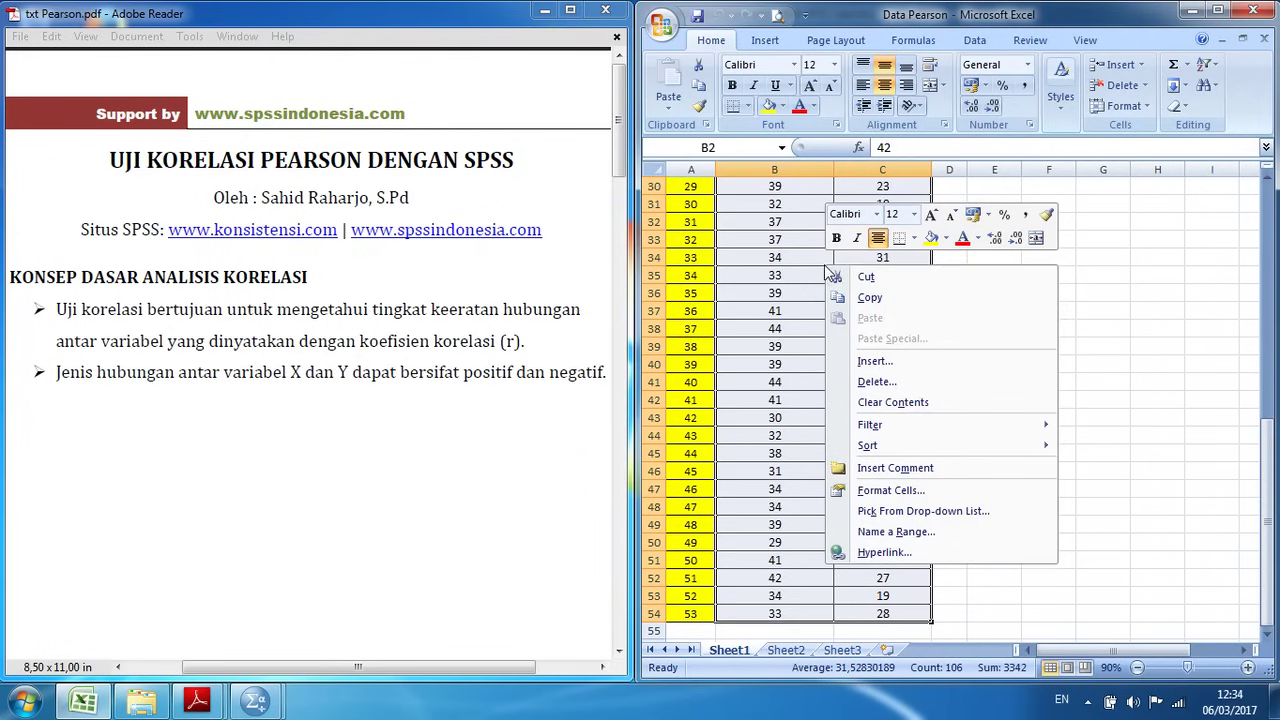
{"action": "left_click", "coordinate": [869, 298]}
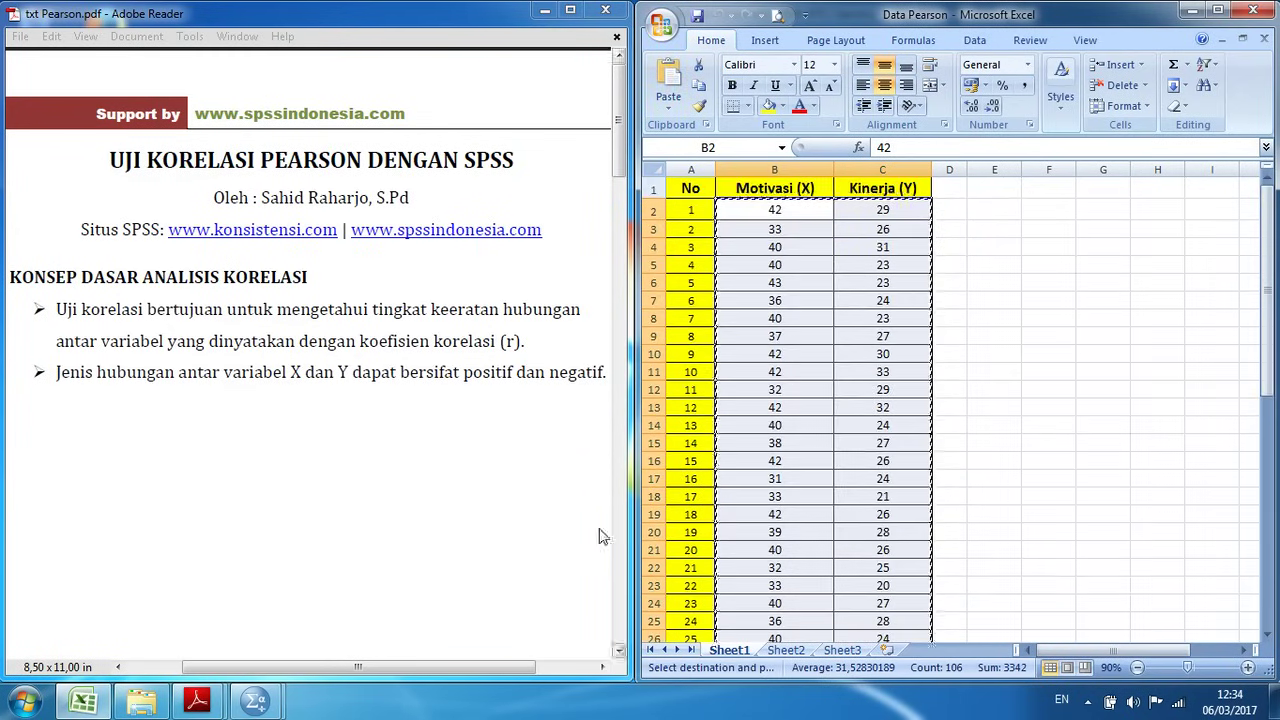
Paste the copied values into the SPSS Data Editor from row 1 of variable X and check the pasted rows.
{"action": "mouse_move", "coordinate": [255, 700]}
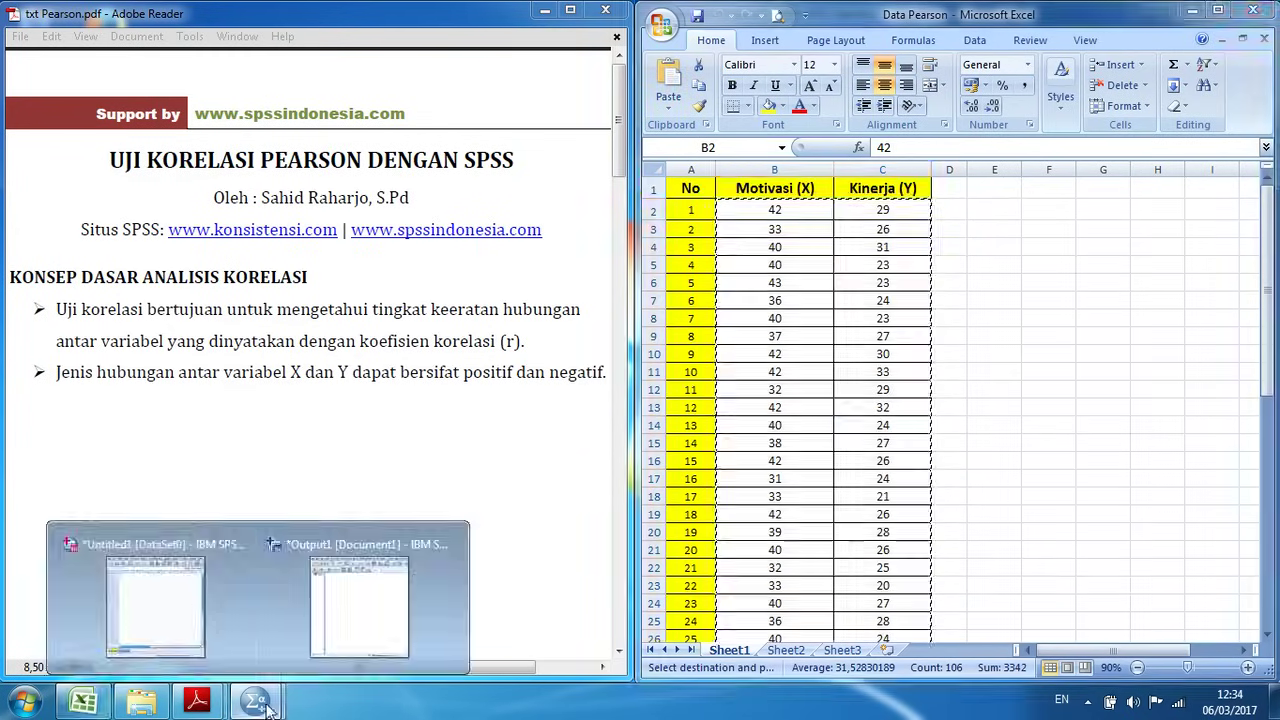
{"action": "left_click", "coordinate": [195, 615]}
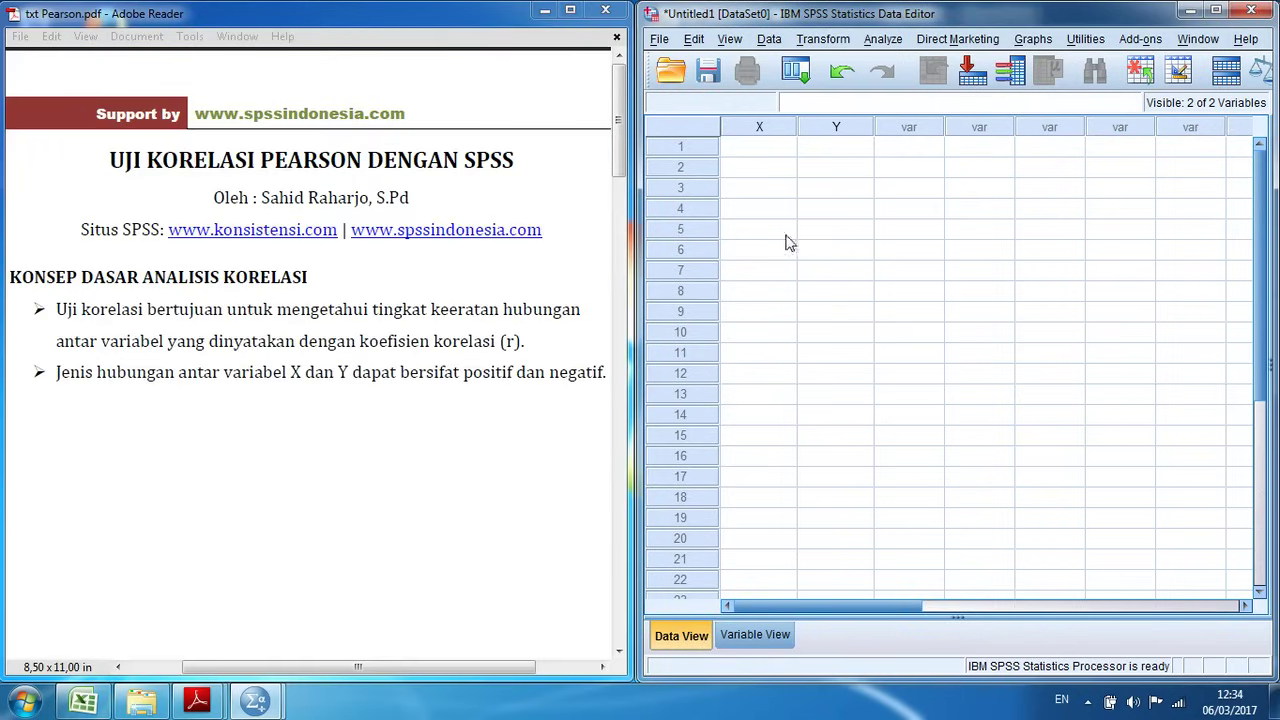
{"action": "right_click", "coordinate": [766, 150]}
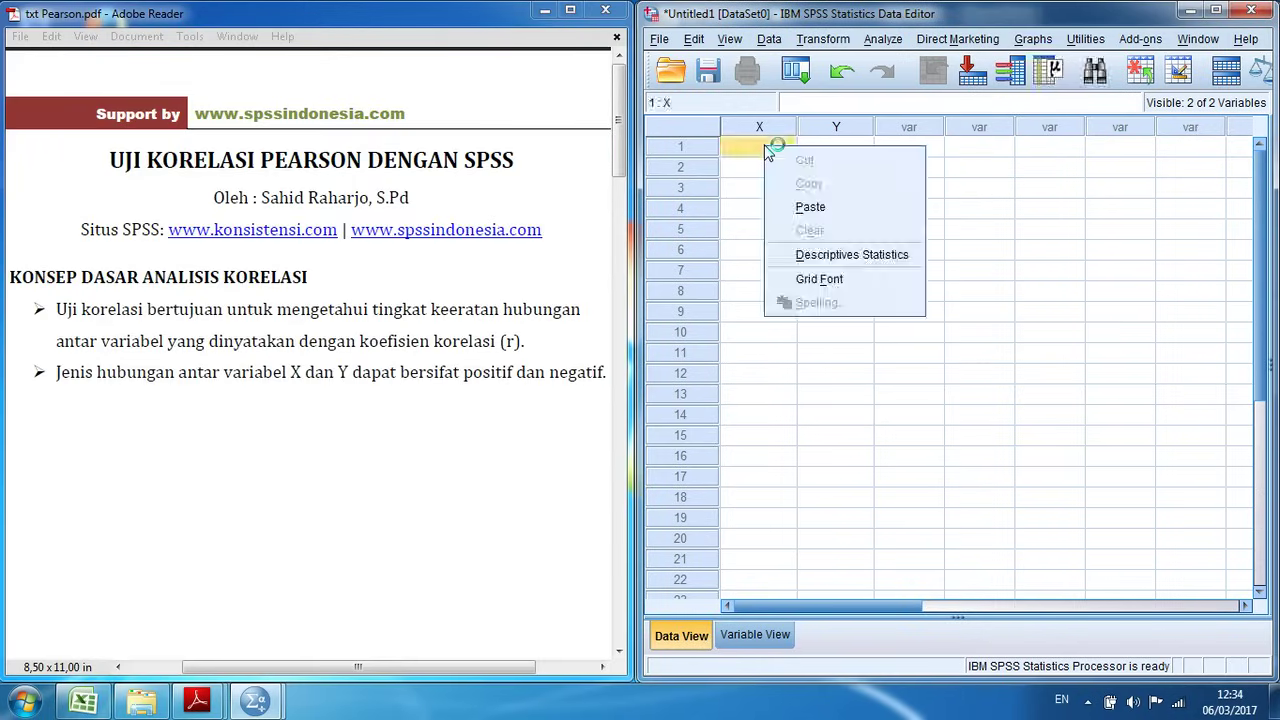
{"action": "left_click", "coordinate": [810, 207]}
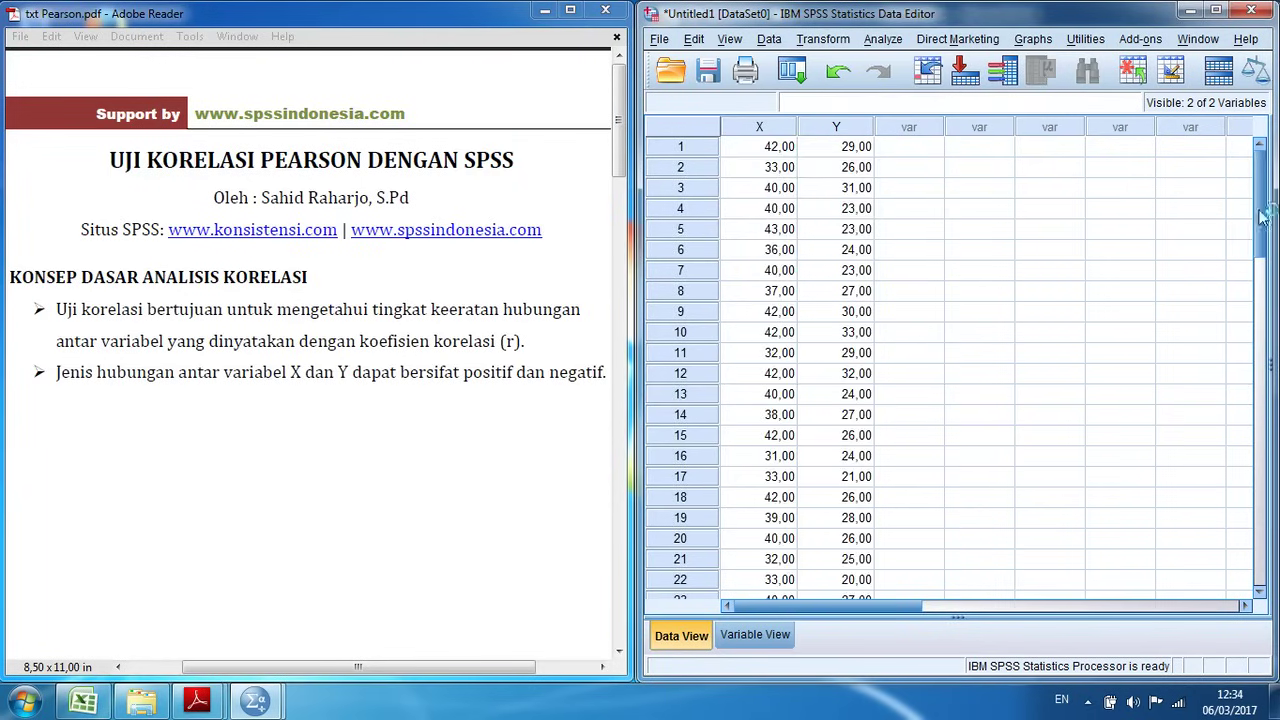
{"action": "left_click_drag", "start_coordinate": [1262, 218], "coordinate": [1253, 440]}
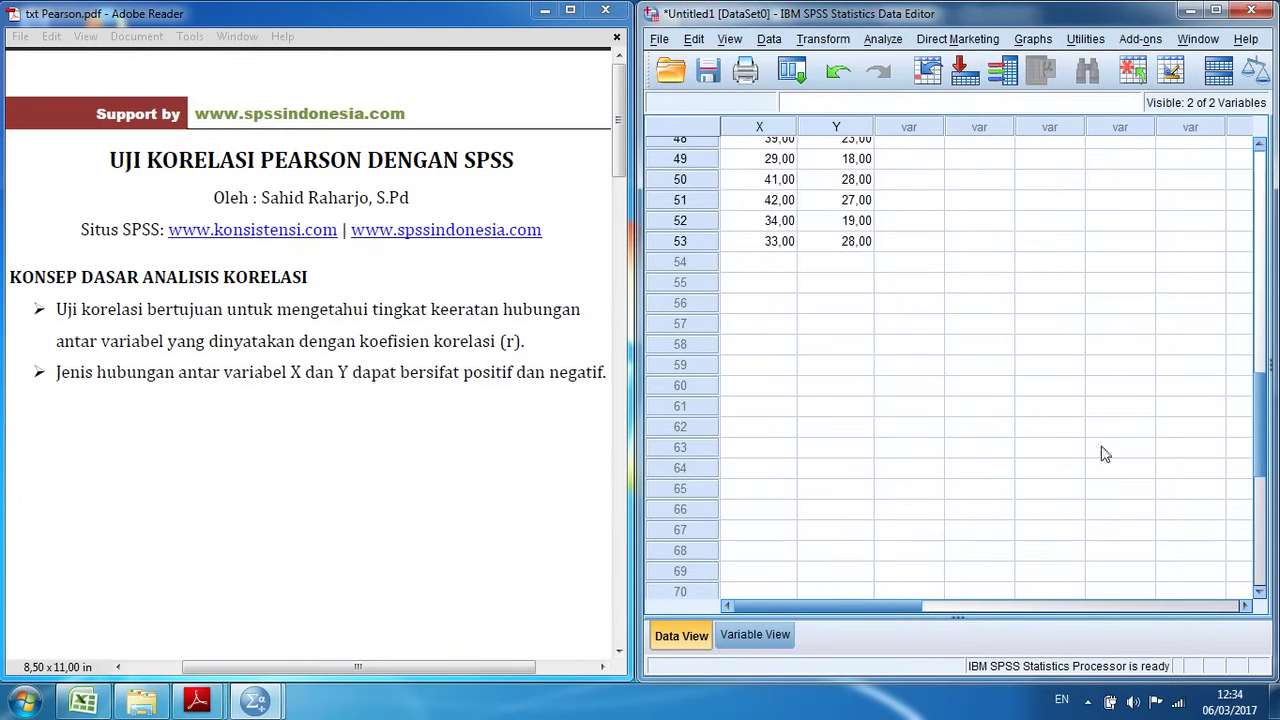
{"action": "left_click_drag", "start_coordinate": [1257, 436], "coordinate": [1264, 198]}
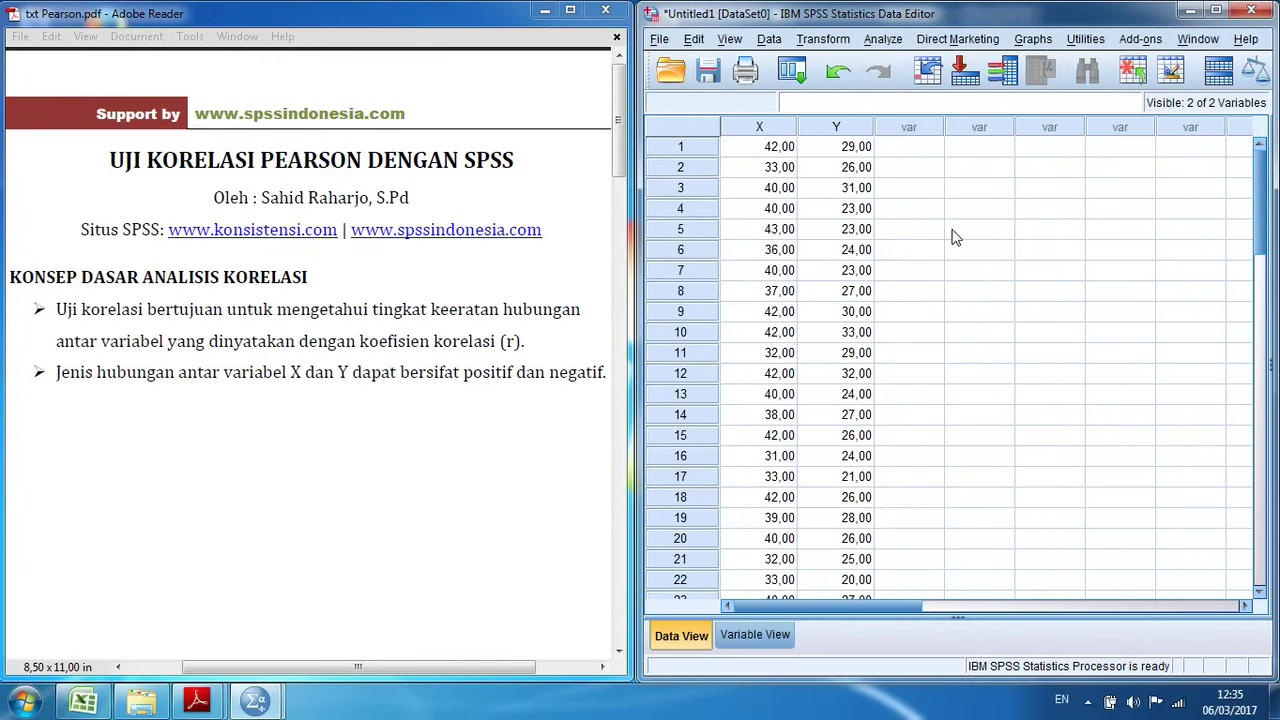
Run a bivariate Pearson correlation on Motivasi and Kinerja with a two-tailed test and significant correlations flagged.
{"action": "left_click", "coordinate": [883, 40]}
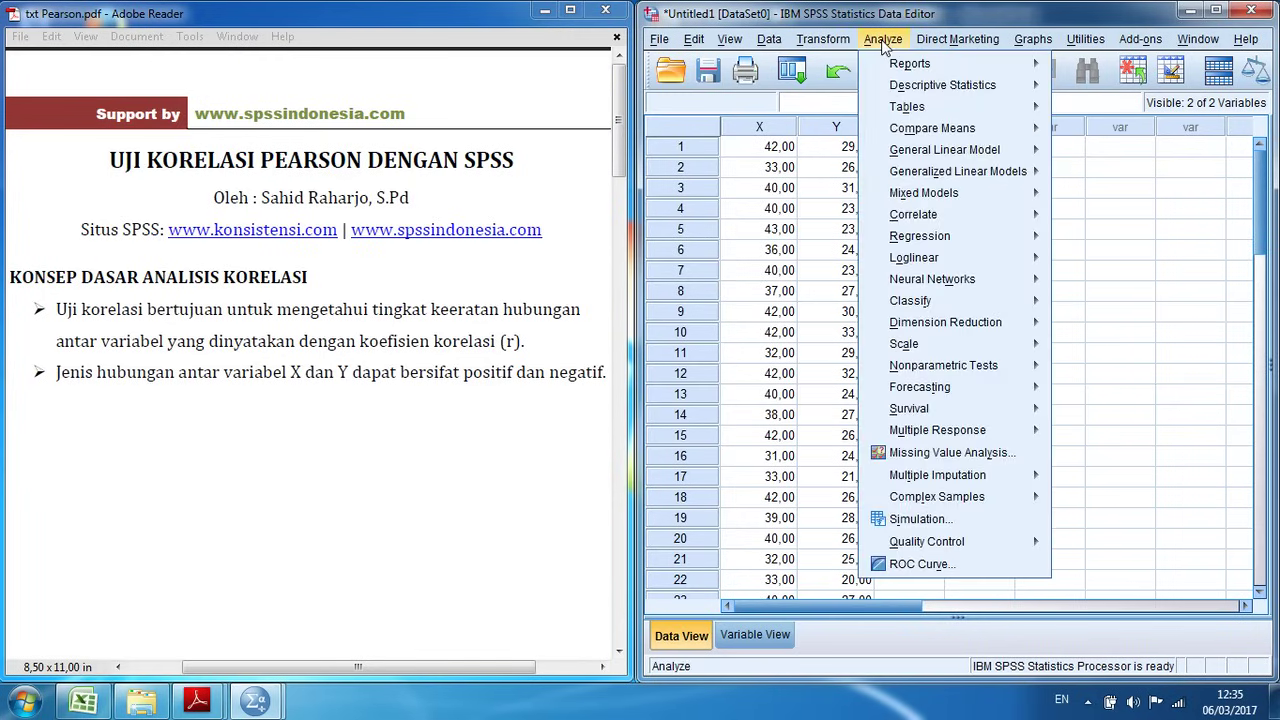
{"action": "mouse_move", "coordinate": [975, 216]}
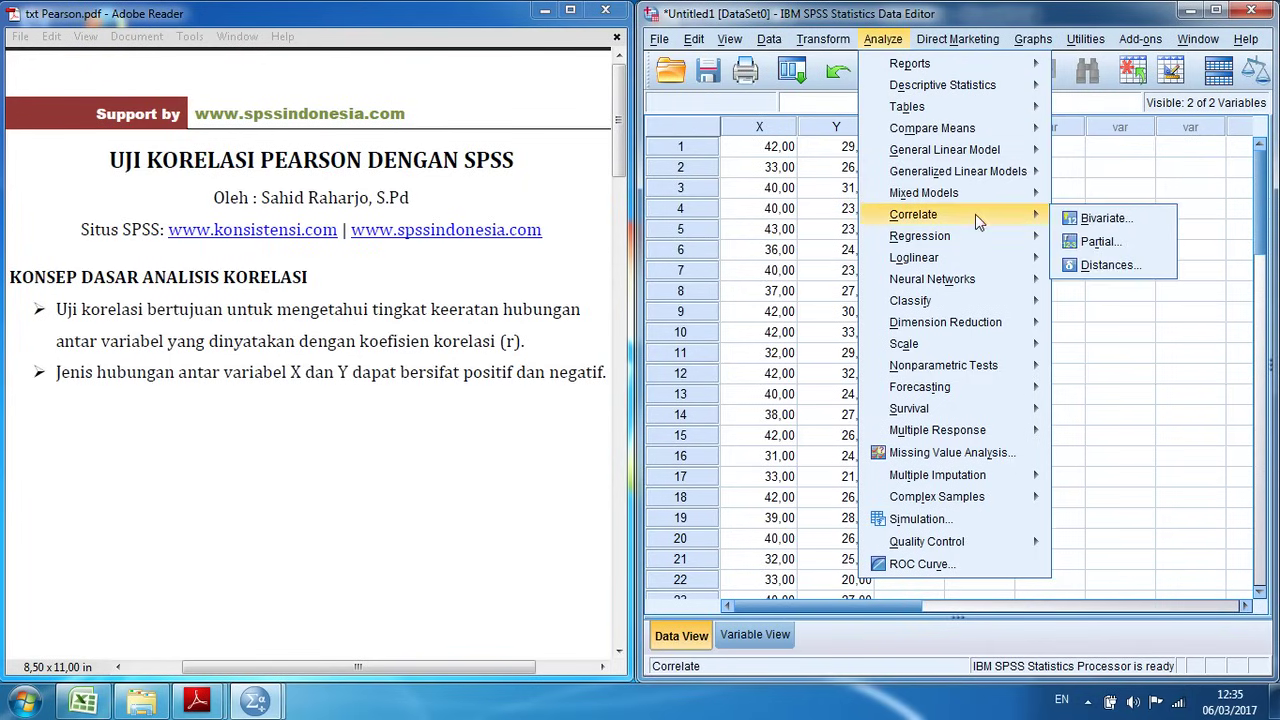
{"action": "left_click", "coordinate": [1103, 218]}
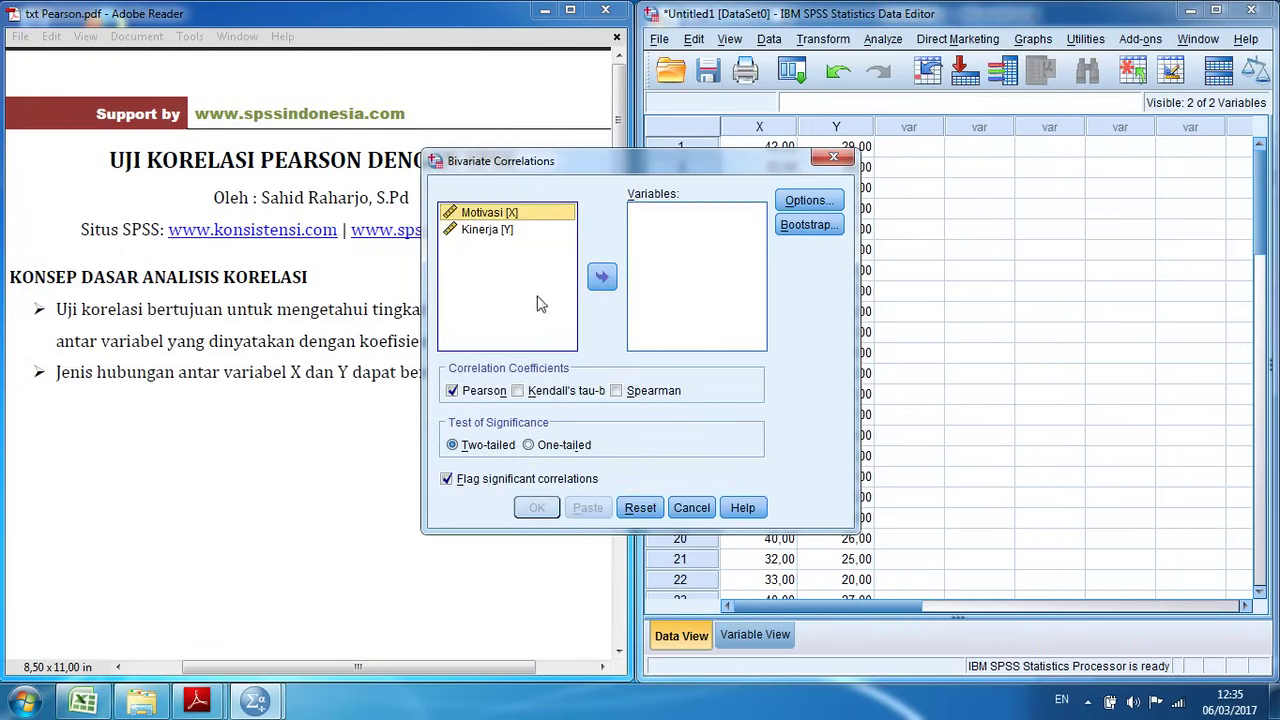
{"action": "left_click", "coordinate": [505, 251], "text": "shift"}
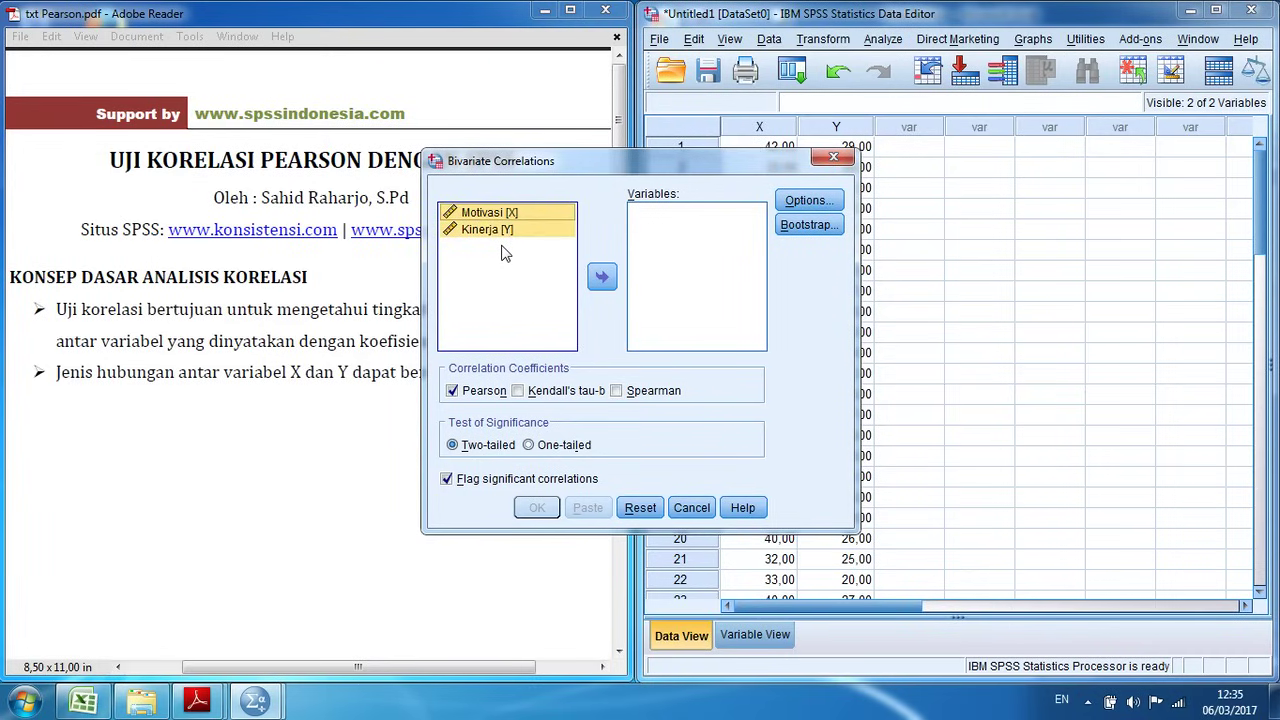
{"action": "left_click", "coordinate": [603, 279]}
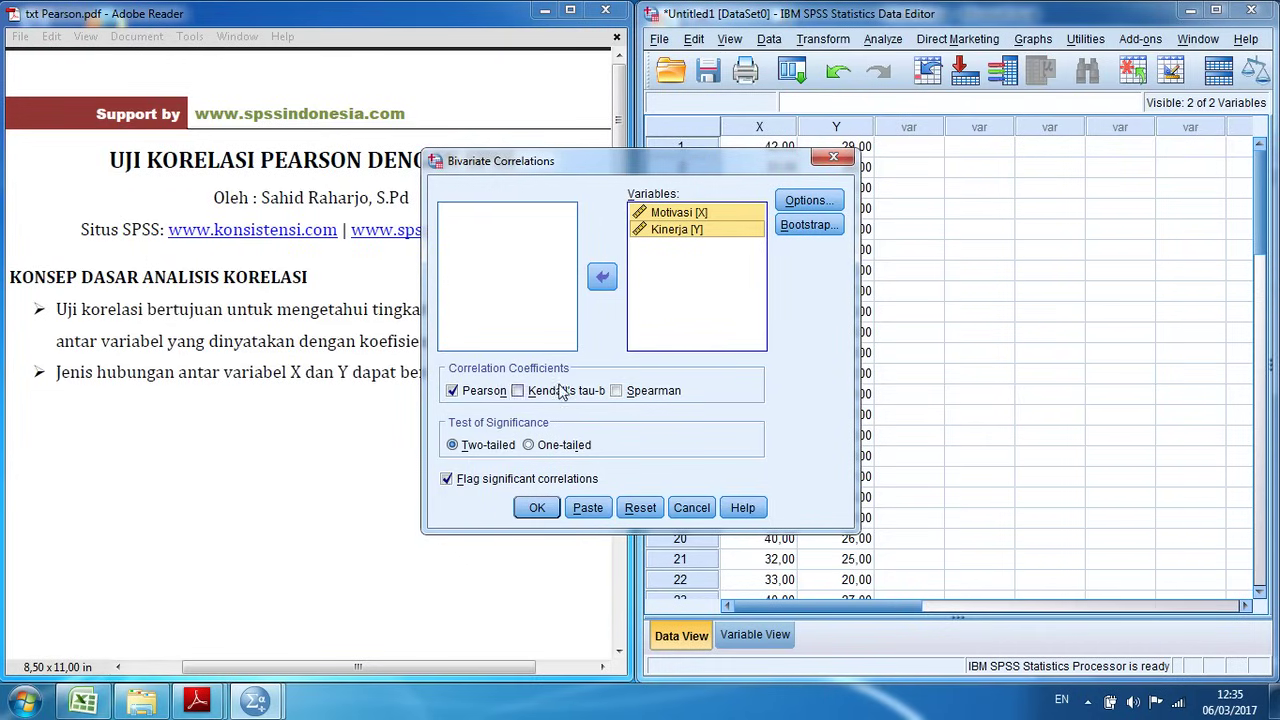
{"action": "left_click", "coordinate": [452, 390]}
{"action": "left_click", "coordinate": [452, 390]}
{"action": "left_click", "coordinate": [537, 508]}
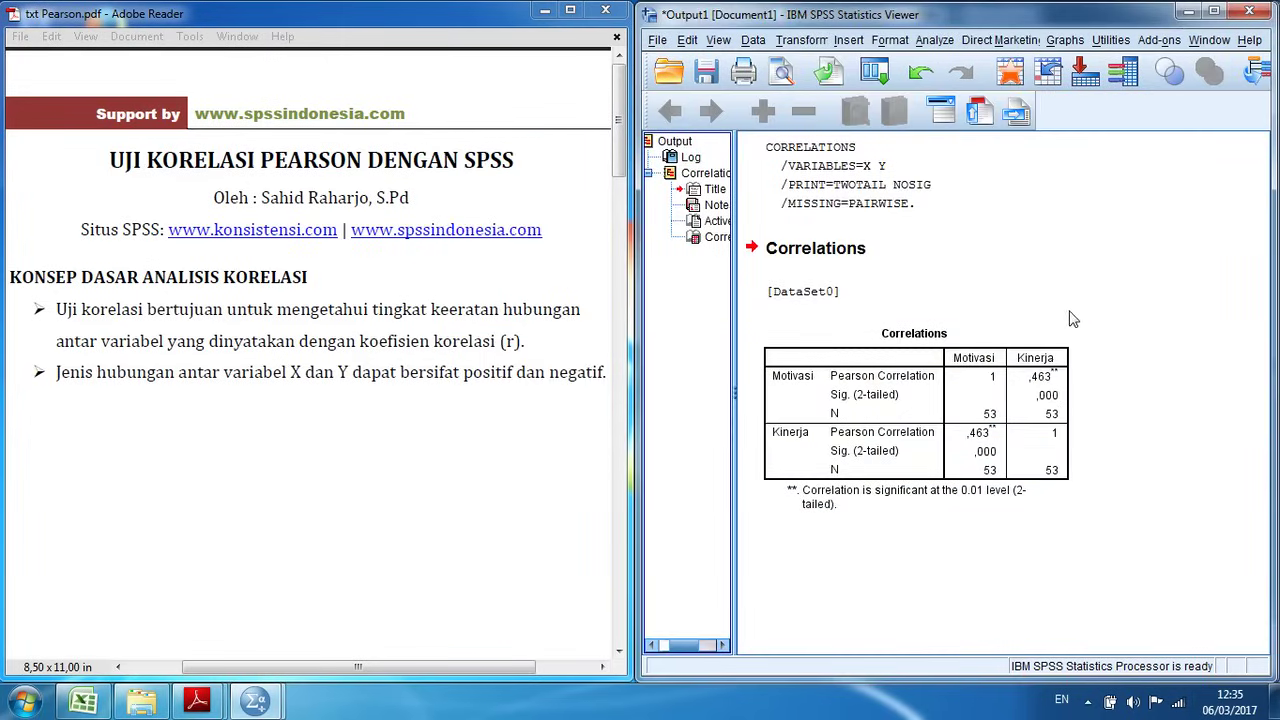
Examine the Pearson Correlation, significance and N values for Motivasi and Kinerja in the Correlations output table.
{"action": "left_click", "coordinate": [1000, 385]}
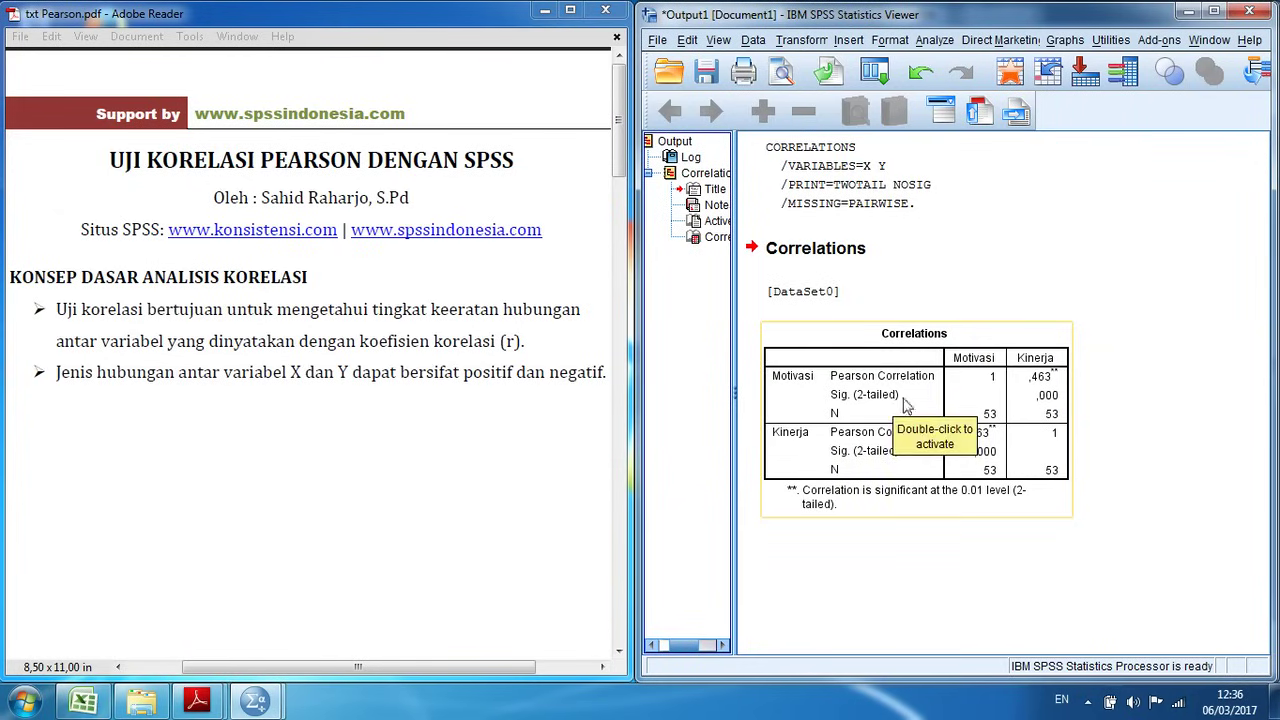
{"action": "left_click", "coordinate": [1154, 378]}
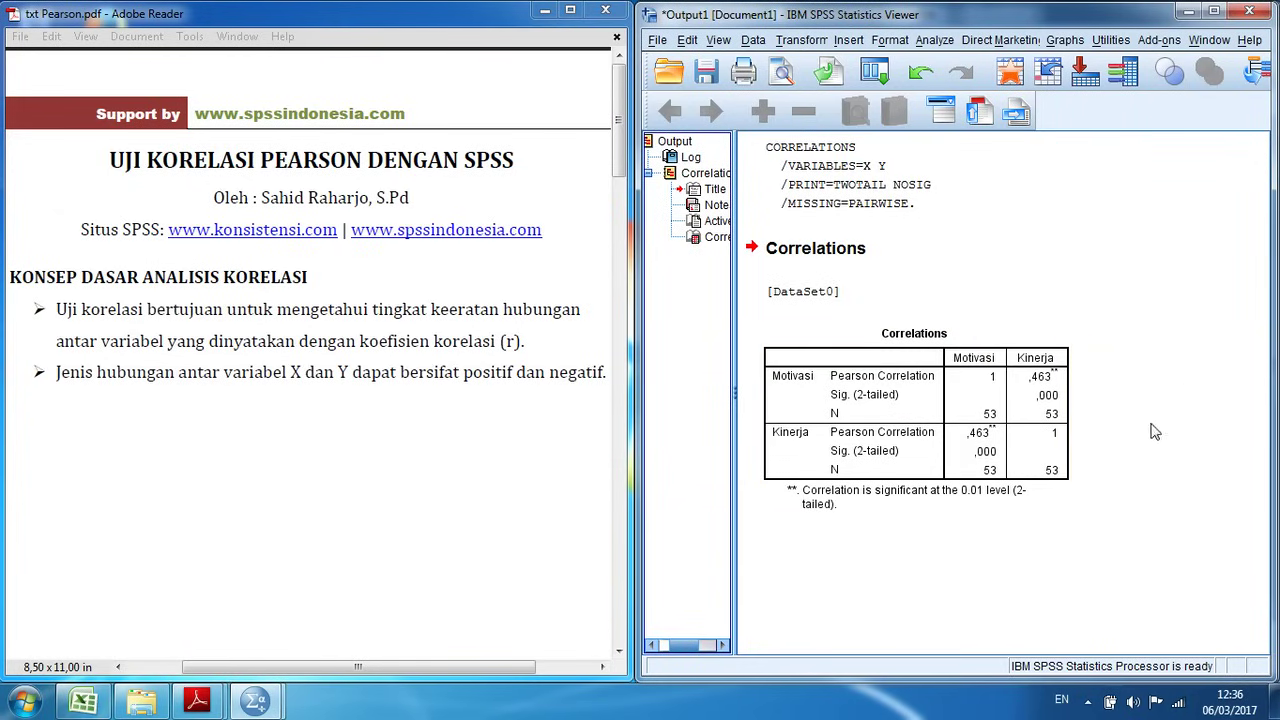
{"action": "left_click", "coordinate": [1040, 430]}
{"action": "left_click", "coordinate": [1130, 424]}
{"action": "left_click", "coordinate": [870, 495]}
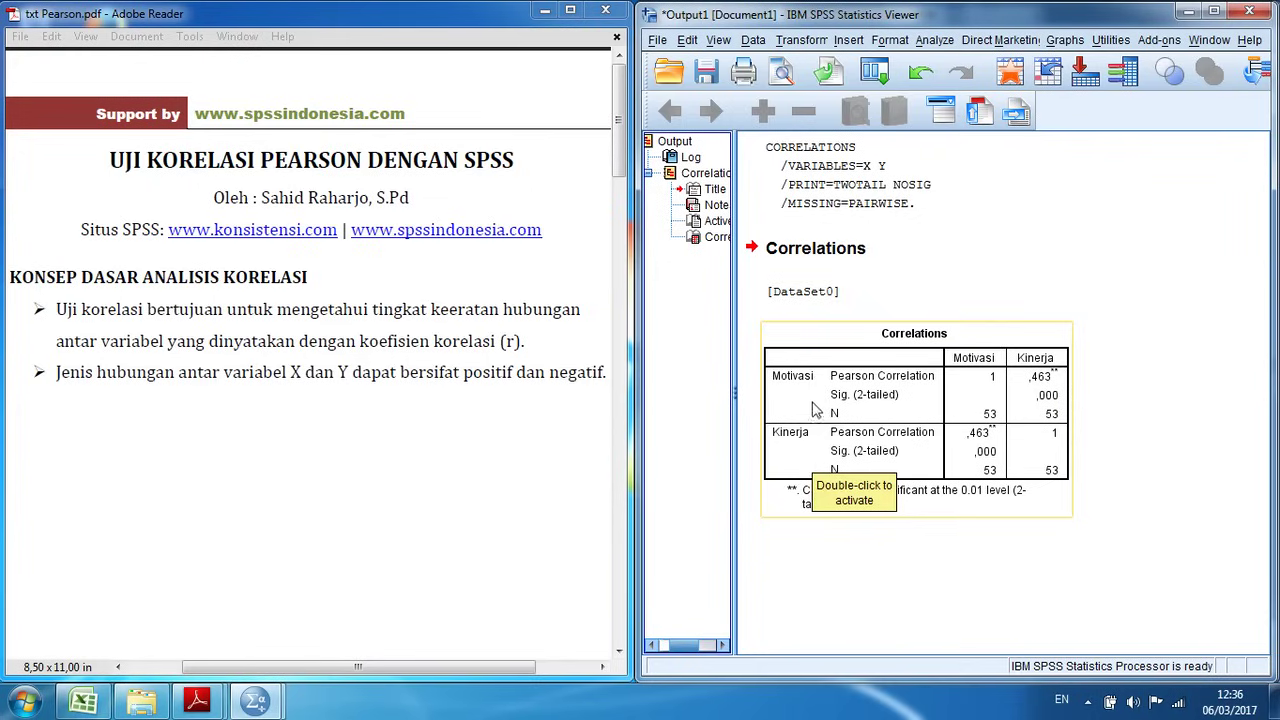
Review the PDF's decision rules and correlation-strength guide, highlighting 0,41 s/d 0,60 and "sedang", and move on to the r tabel comparison section.
{"action": "left_click_drag", "start_coordinate": [619, 185], "coordinate": [631, 338]}
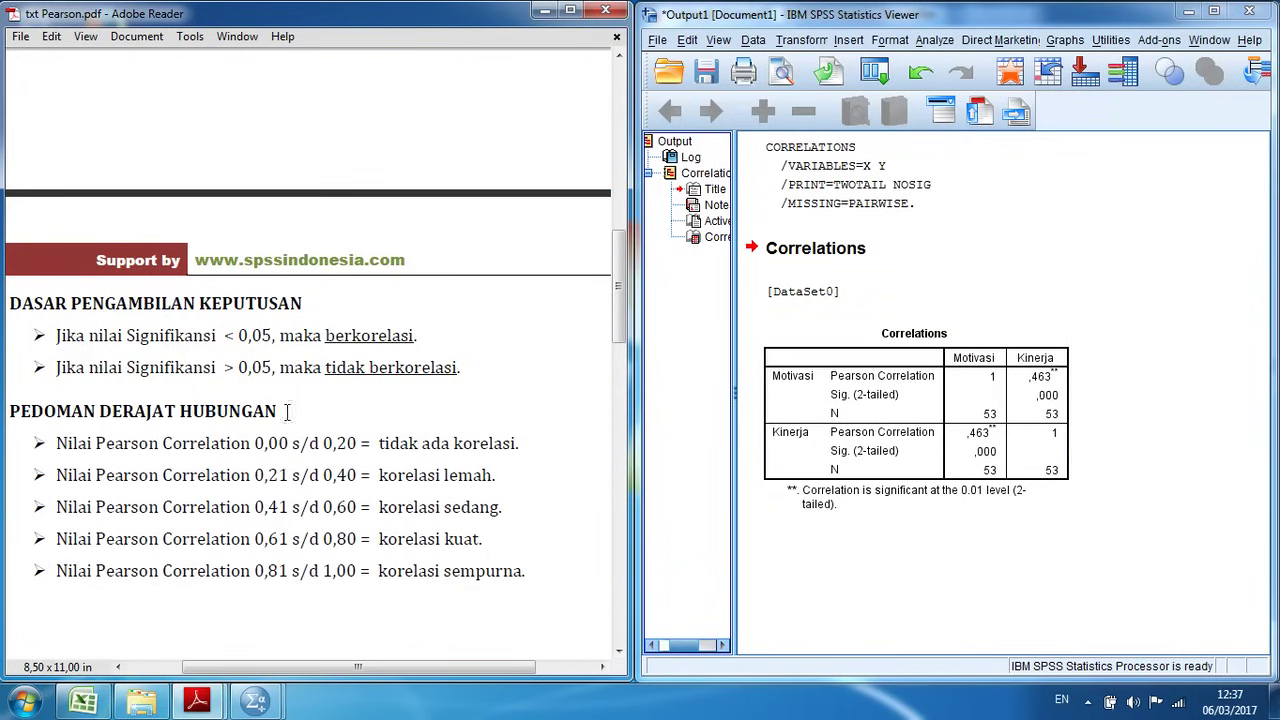
{"action": "scroll", "coordinate": [260, 475], "scroll_direction": "down", "scroll_amount": 1}
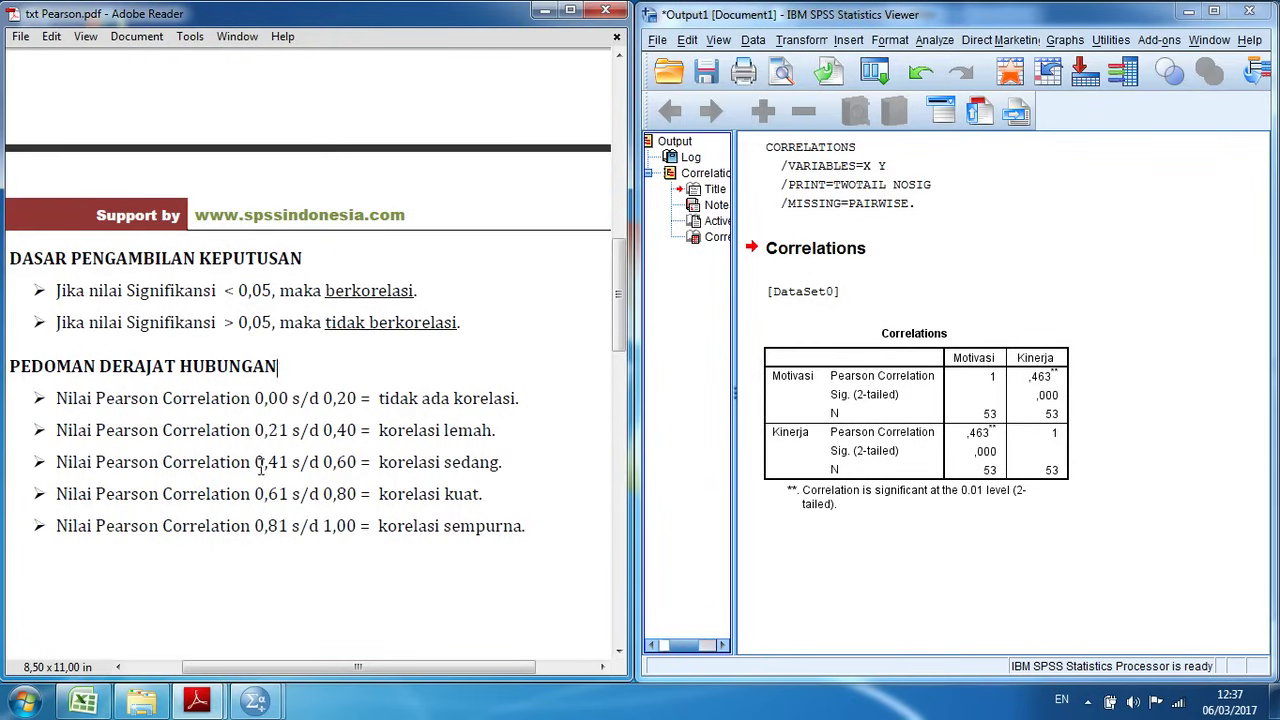
{"action": "left_click_drag", "start_coordinate": [257, 462], "coordinate": [349, 468]}
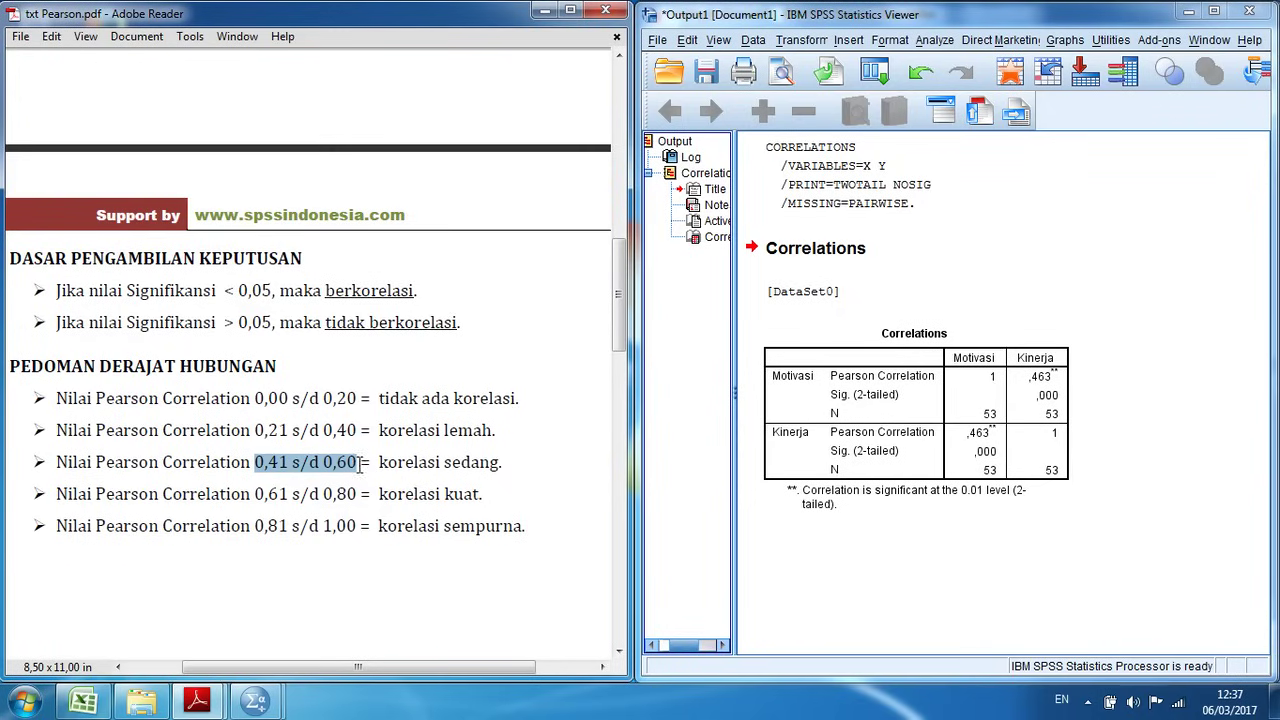
{"action": "left_click", "coordinate": [800, 450]}
{"action": "left_click_drag", "start_coordinate": [444, 462], "coordinate": [500, 466]}
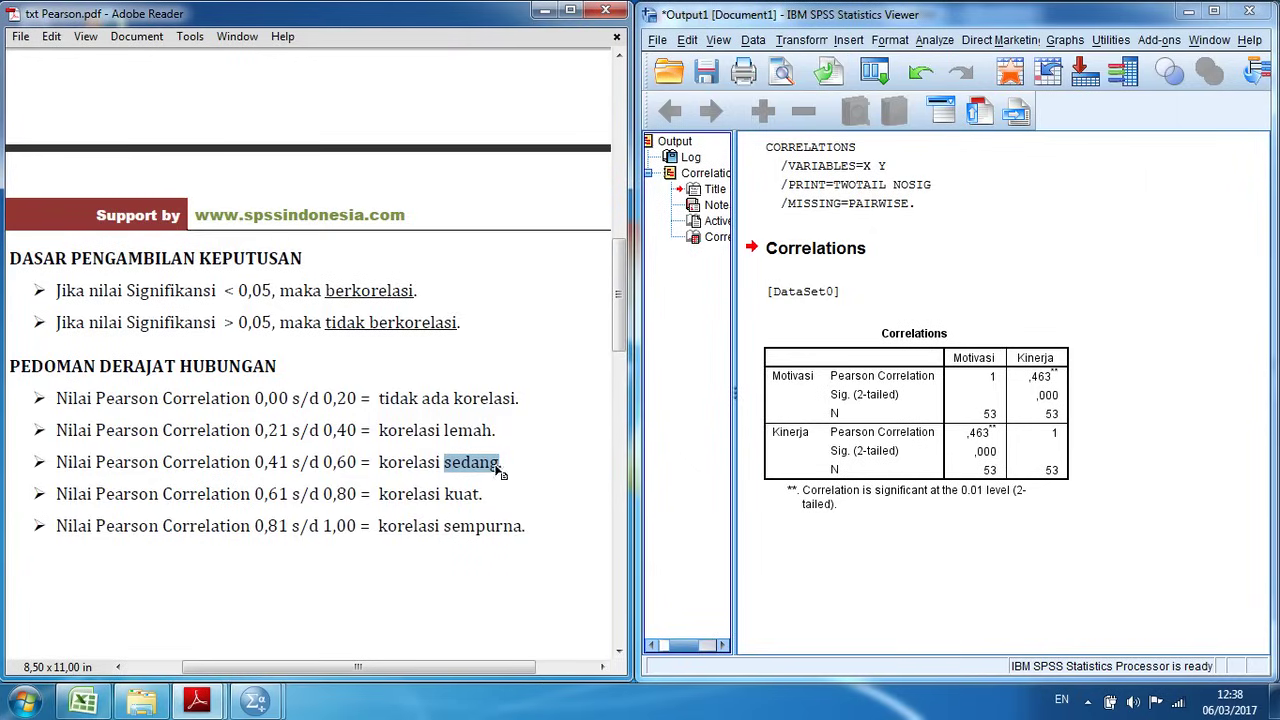
{"action": "left_click_drag", "start_coordinate": [622, 340], "coordinate": [620, 492]}
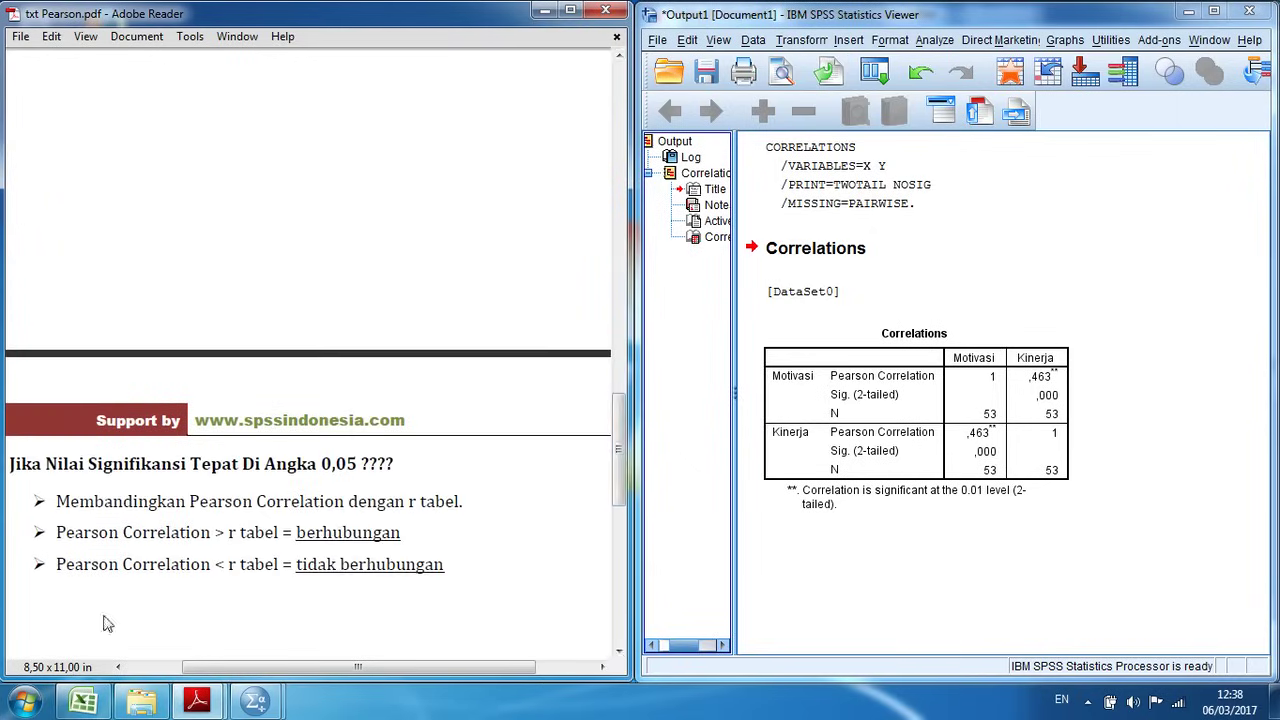